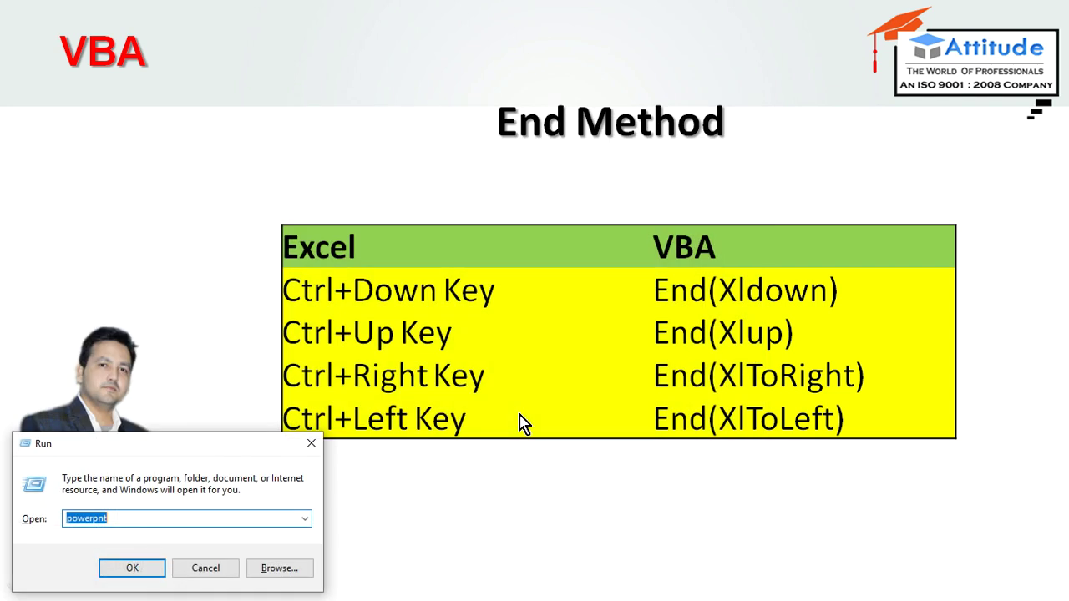
- Launch Excel with the Run command excel
{"action": "type", "text": "exce"}
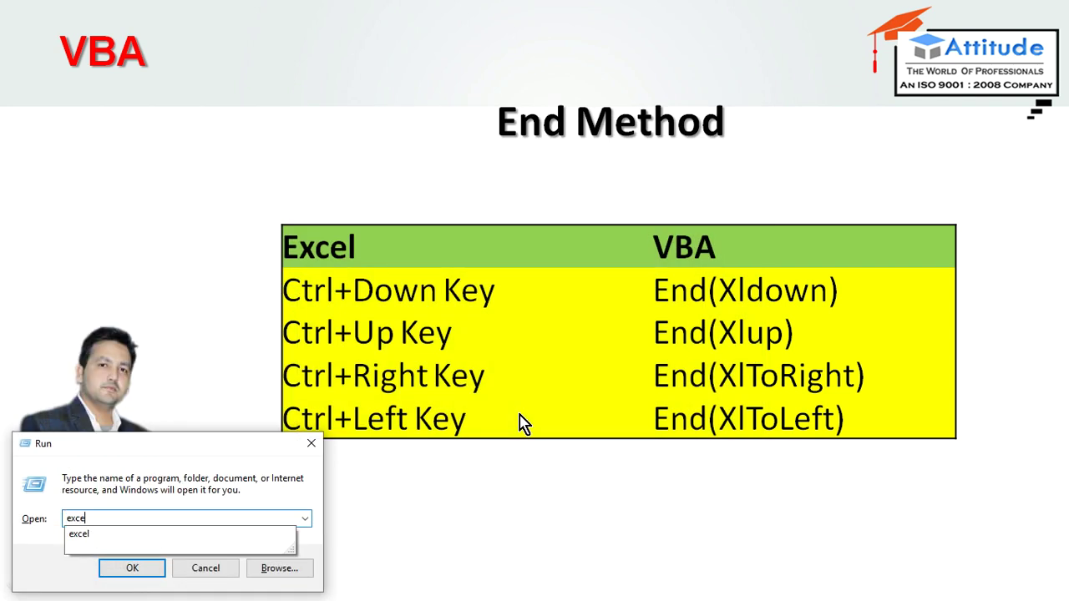
{"action": "type", "text": "l"}
{"action": "key", "text": "Return"}
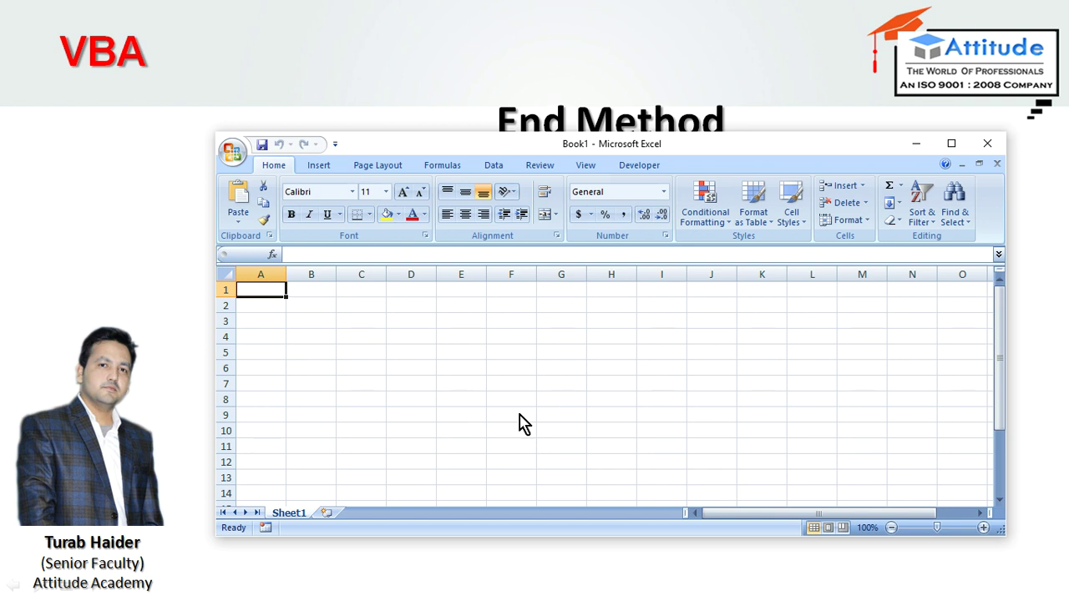
- Jump between the outermost cells of the blank worksheet in all four directions
{"action": "key", "text": "ctrl+Down"}
{"action": "key", "text": "ctrl+Right"}
{"action": "key", "text": "ctrl+Left"}
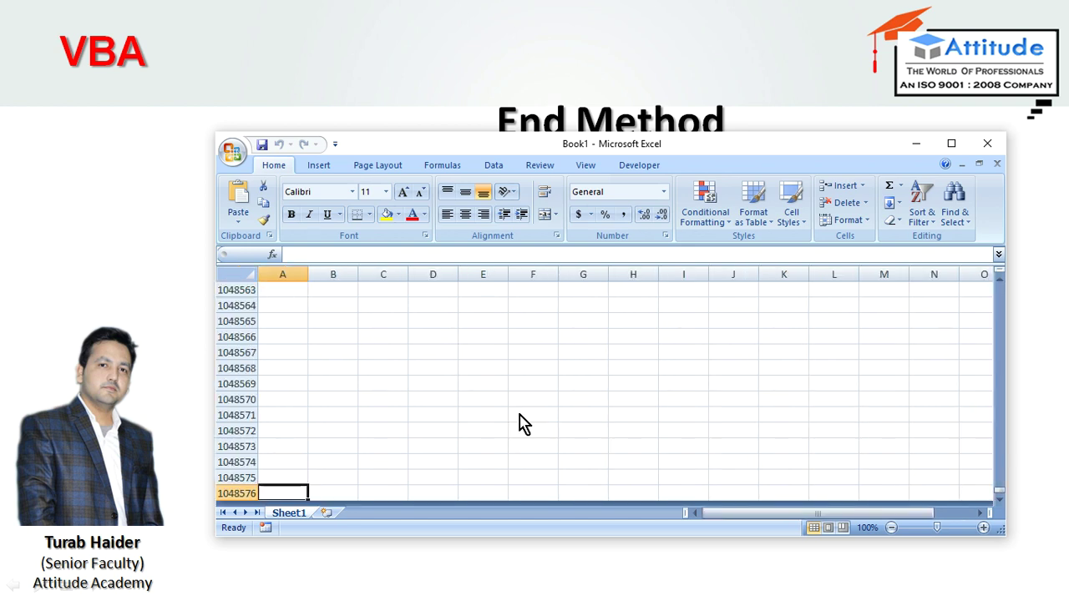
{"action": "key", "text": "ctrl+Right"}
{"action": "key", "text": "ctrl+Up"}
{"action": "key", "text": "ctrl+Left"}
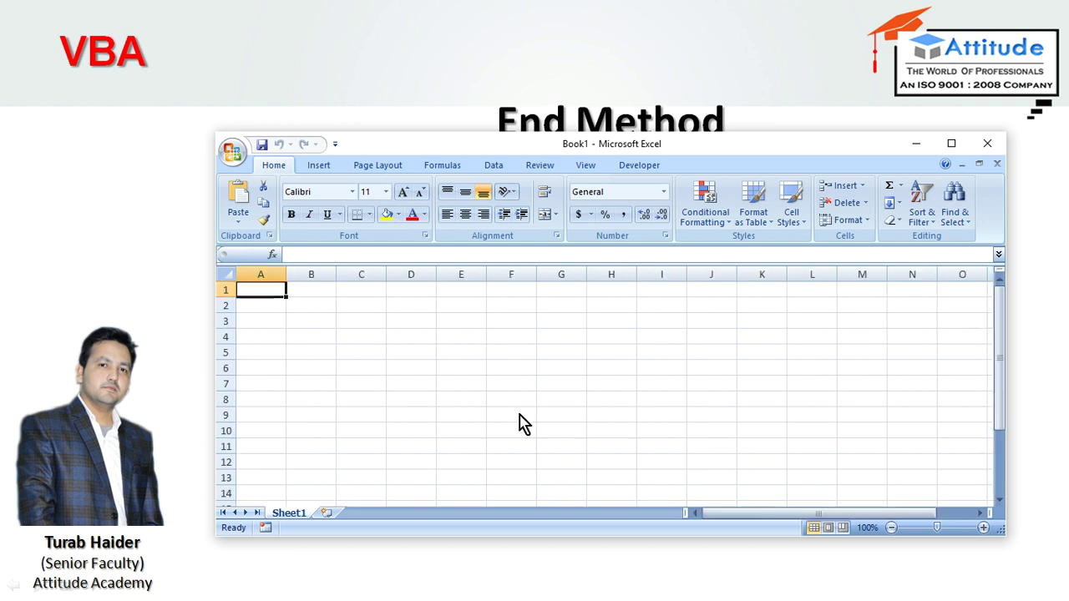
{"action": "key", "text": "ctrl+Down"}
{"action": "key", "text": "ctrl+Right"}
{"action": "key", "text": "ctrl+Up"}
{"action": "key", "text": "ctrl+Left"}
{"action": "key", "text": "ctrl+Down"}
{"action": "key", "text": "ctrl+Up"}
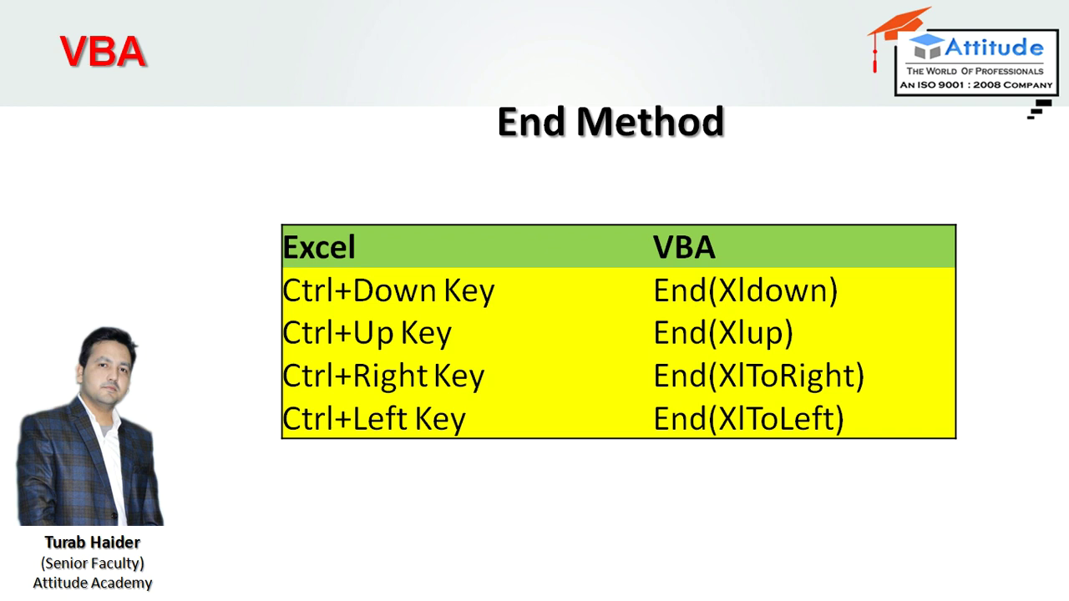
- Advance the PowerPoint slideshow to the VBA code slide, and switch back to Excel with its window maximized
{"action": "key", "text": "Right"}
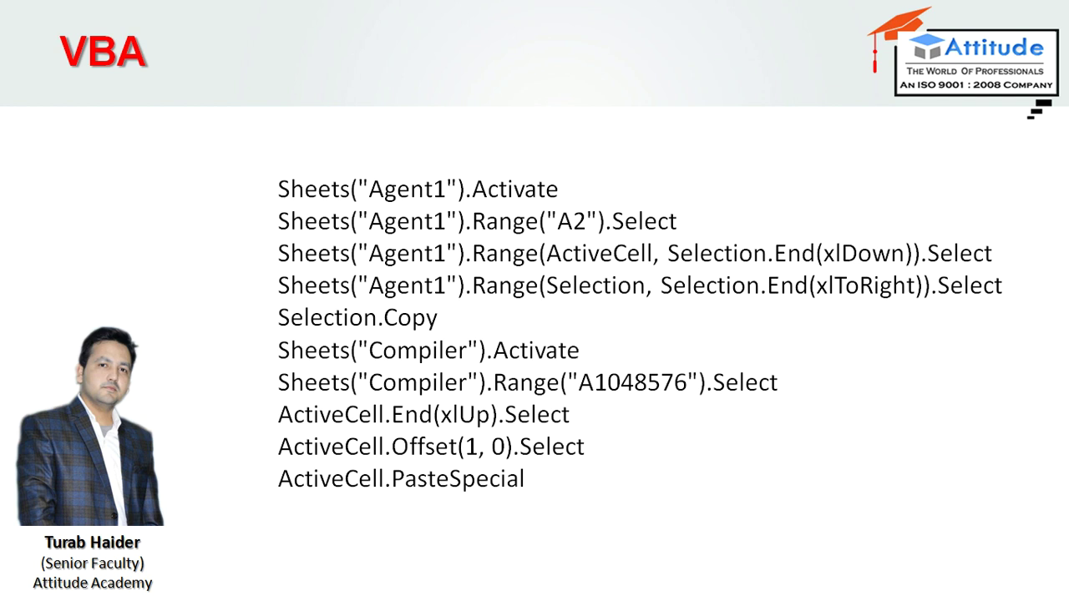
{"action": "key", "text": "alt+Tab"}
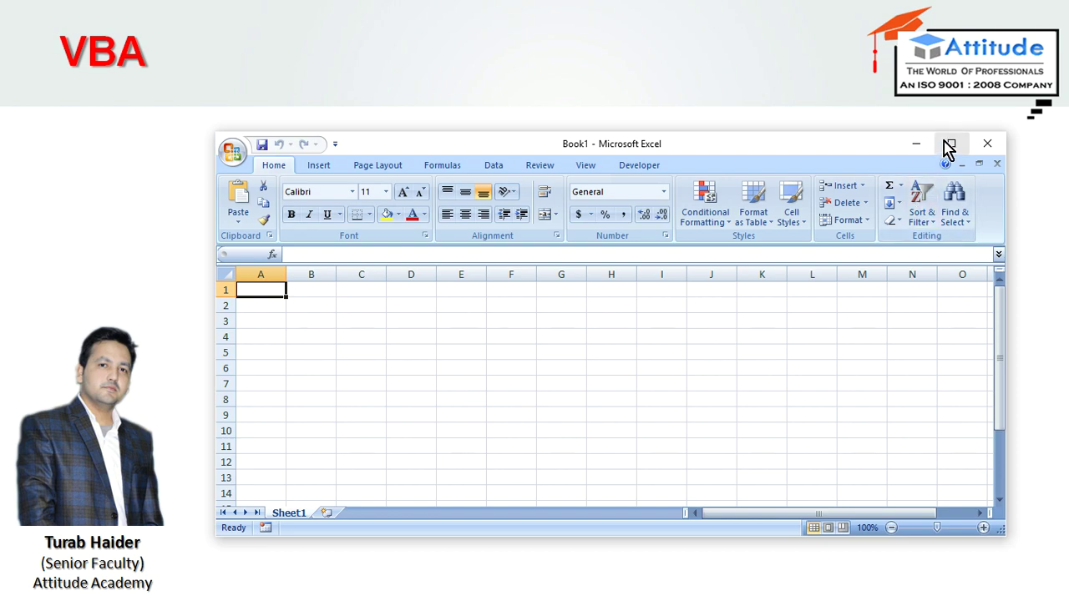
{"action": "left_click", "coordinate": [950, 144]}
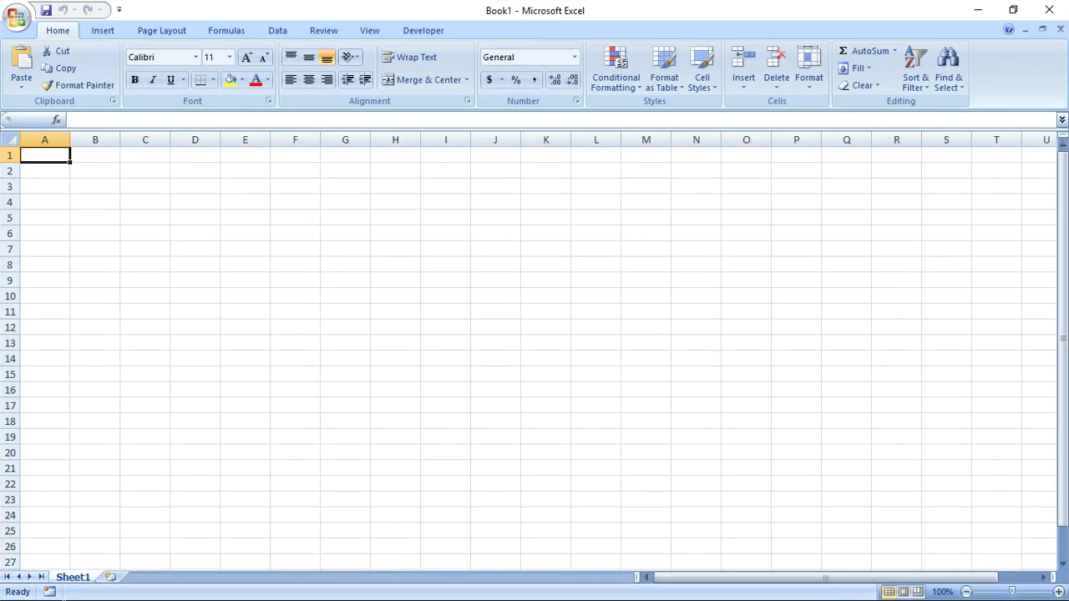
- Rename Sheet1 as agent1 and add a second worksheet named agent2
{"action": "double_click", "coordinate": [73, 578]}
{"action": "type", "text": "agent1"}
{"action": "left_click", "coordinate": [106, 578]}
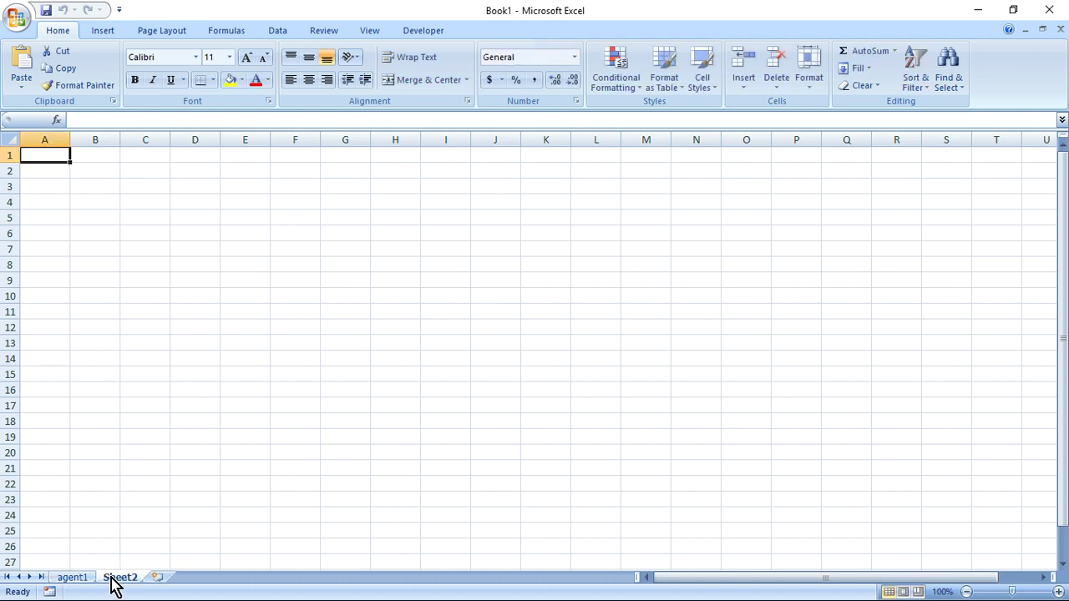
{"action": "double_click", "coordinate": [117, 578]}
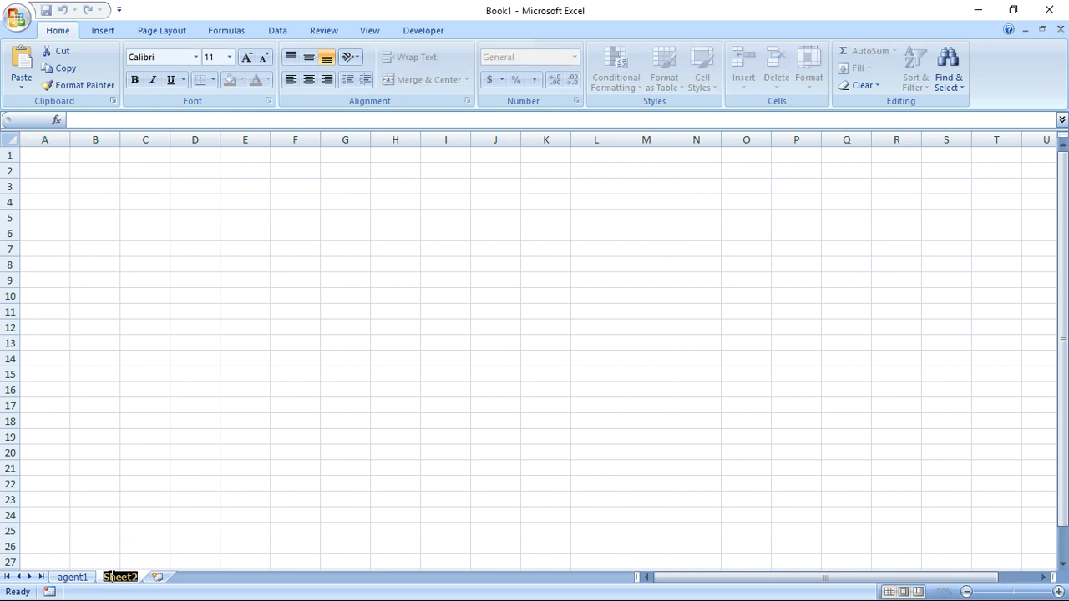
{"action": "type", "text": "agent2"}
- Check the sheet names on the VBA code slide, and add a third worksheet named complier in Excel
{"action": "key", "text": "alt+Tab"}
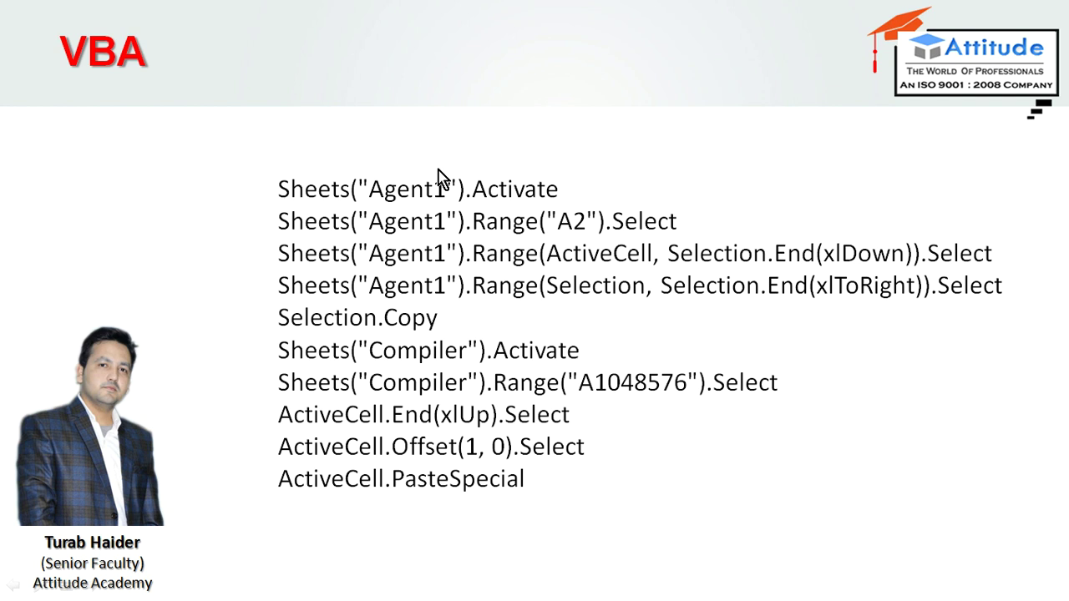
{"action": "key", "text": "alt+Tab"}
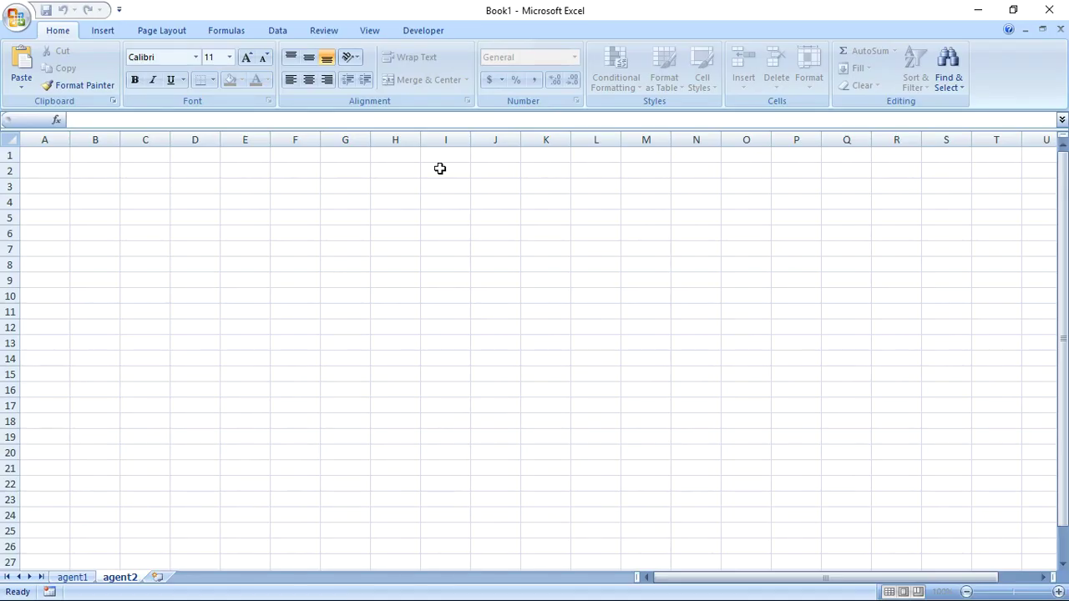
{"action": "left_click", "coordinate": [158, 579]}
{"action": "double_click", "coordinate": [166, 578]}
{"action": "type", "text": "complier"}
{"action": "key", "text": "Return"}
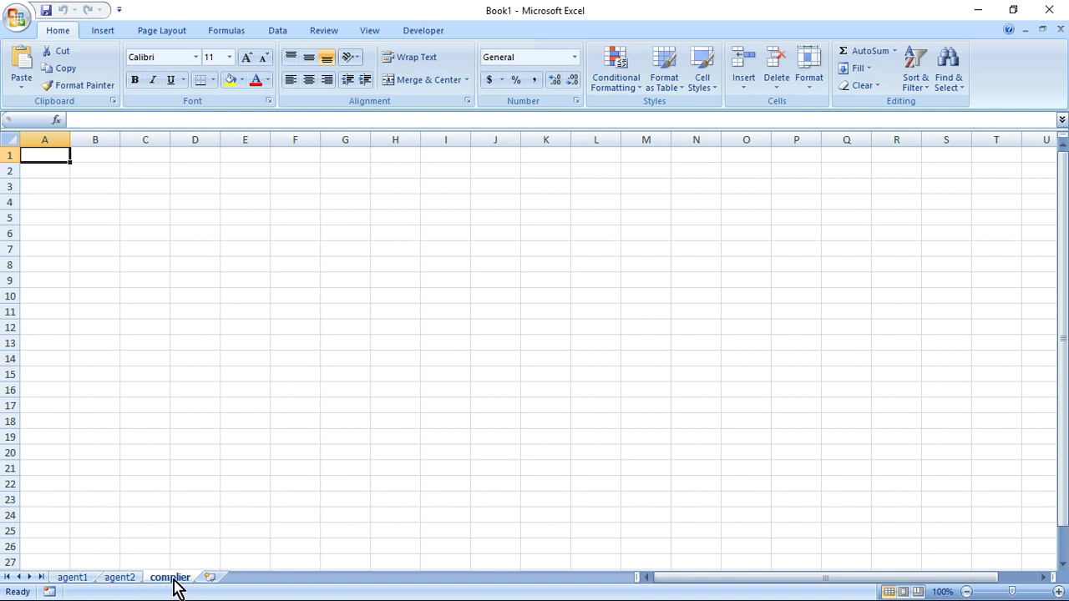
- Enter the headers s.no, Name and Class in cells A1:C1 of the agent1 sheet
{"action": "left_click", "coordinate": [67, 578]}
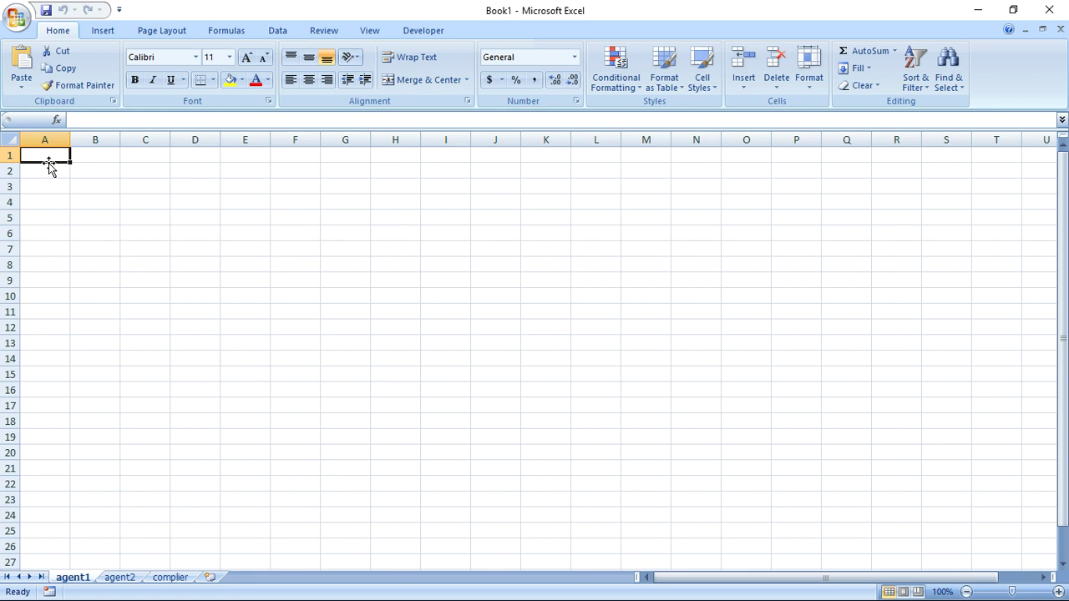
{"action": "type", "text": "s.no"}
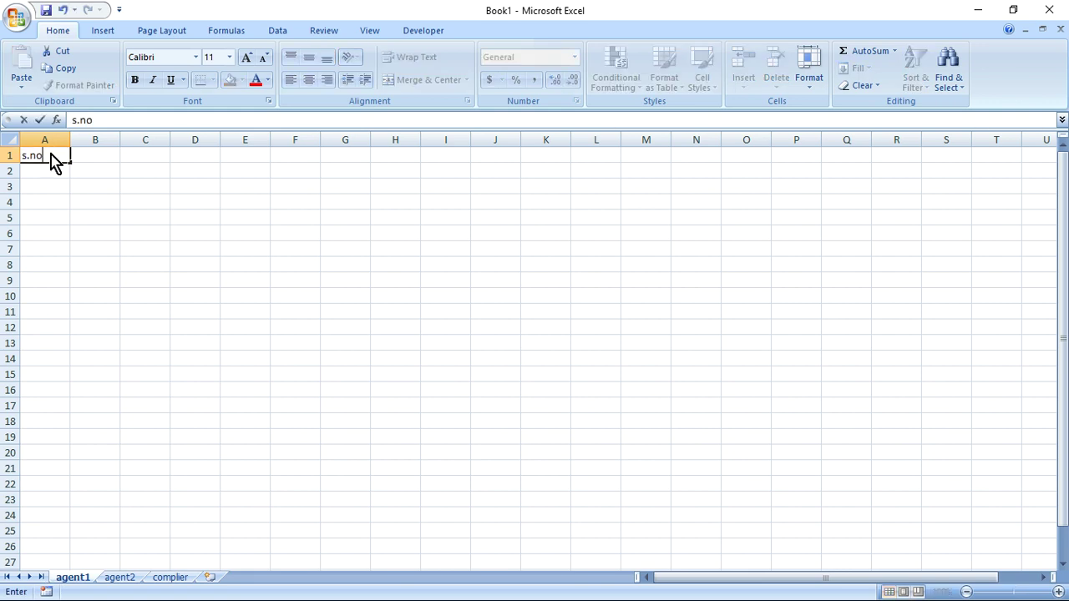
{"action": "key", "text": "Tab"}
{"action": "type", "text": "Name"}
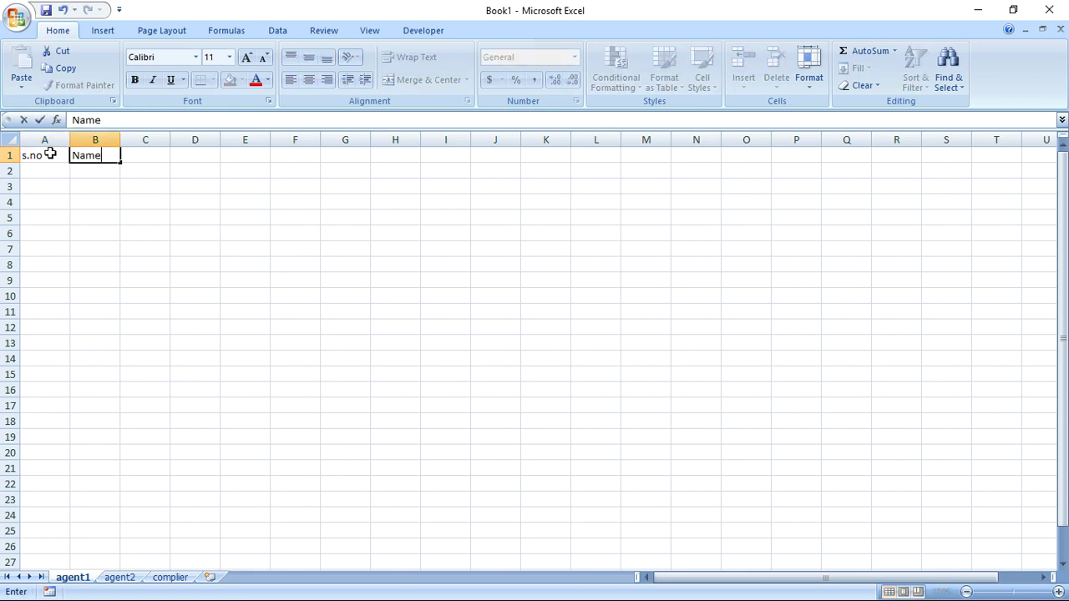
{"action": "key", "text": "Tab"}
{"action": "type", "text": "Class"}
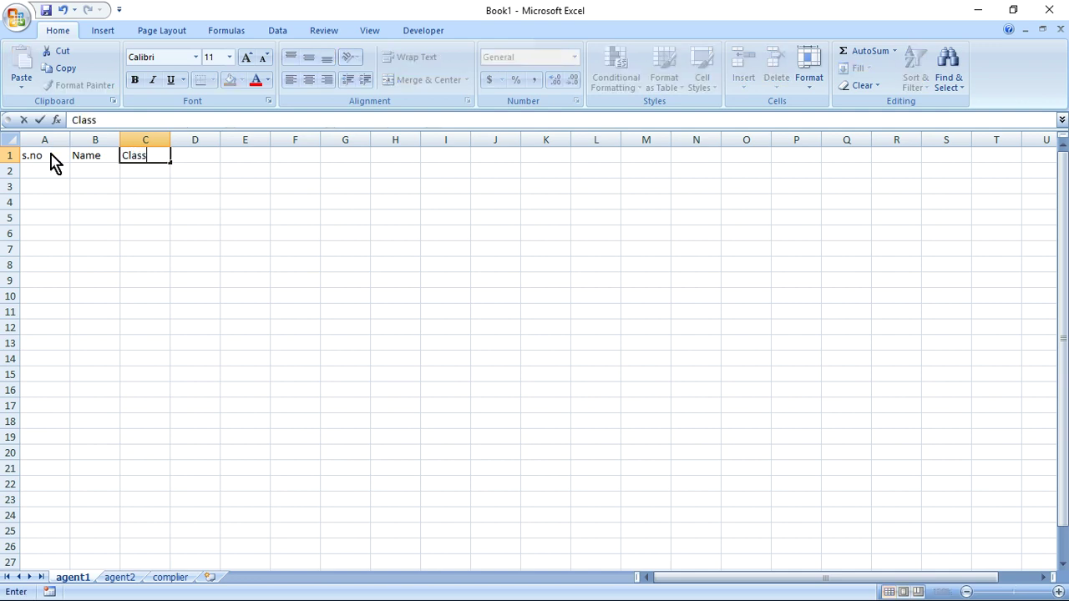
{"action": "key", "text": "Down"}
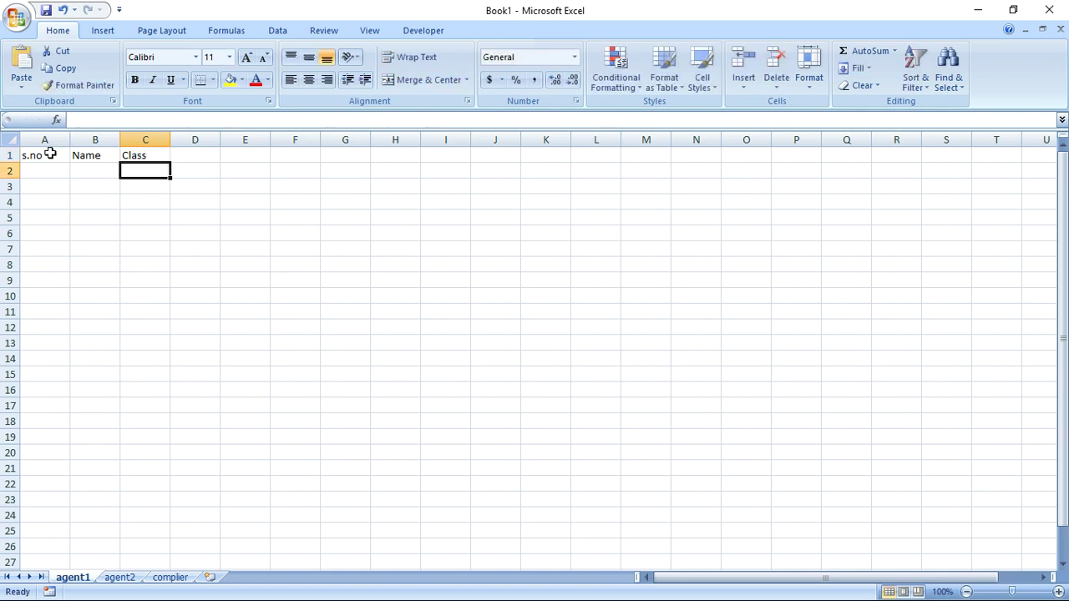
- Enter the serial numbers 1 to 5 in cells A2:A6 under s.no
{"action": "key", "text": "Left"}
{"action": "key", "text": "Left"}
{"action": "type", "text": "1"}
{"action": "key", "text": "Return"}
{"action": "type", "text": "2"}
{"action": "key", "text": "Return"}
{"action": "type", "text": "3"}
{"action": "key", "text": "Return"}
{"action": "type", "text": "4"}
{"action": "key", "text": "Return"}
{"action": "type", "text": "5"}
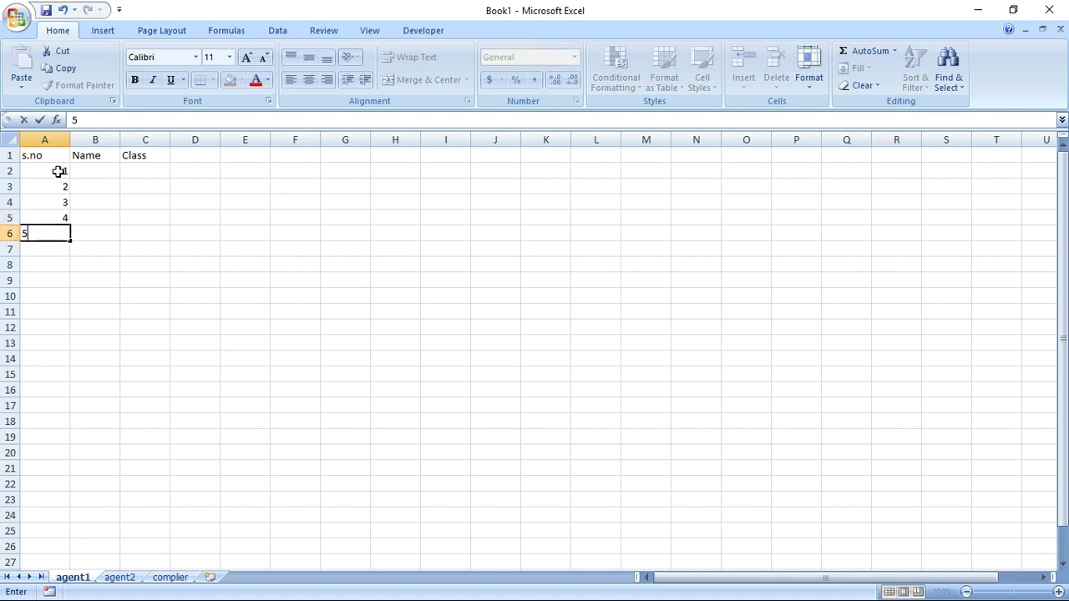
{"action": "key", "text": "Tab"}
- Fill cells B2:B6 under Name with five sample first names
{"action": "key", "text": "Up"}
{"action": "key", "text": "Up"}
{"action": "key", "text": "Up"}
{"action": "key", "text": "Up"}
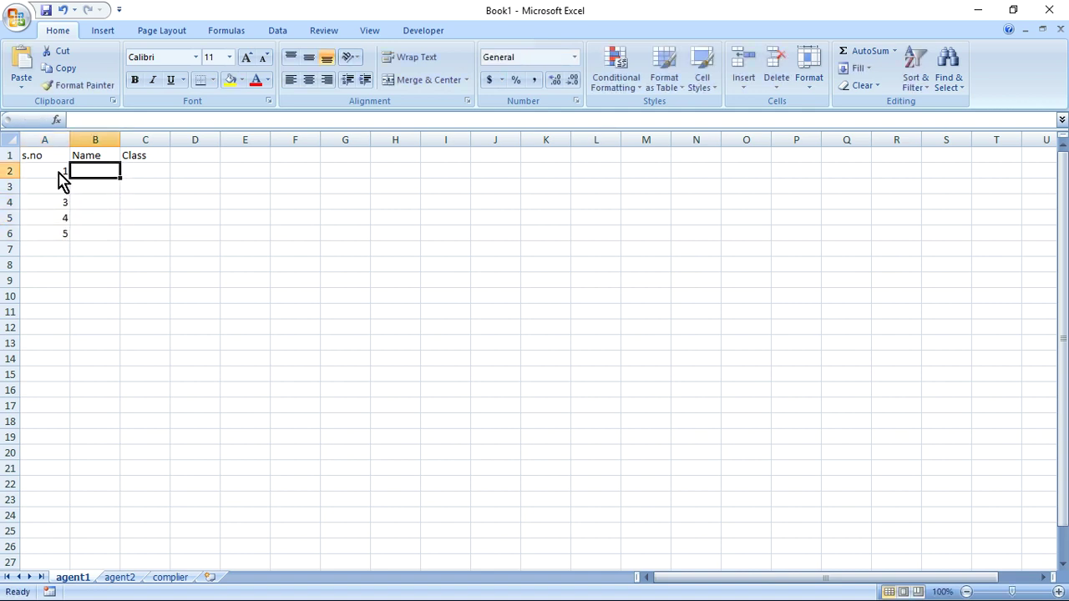
{"action": "type", "text": "sita"}
{"action": "key", "text": "Return"}
{"action": "type", "text": "geeta"}
{"action": "key", "text": "Return"}
{"action": "type", "text": "ree"}
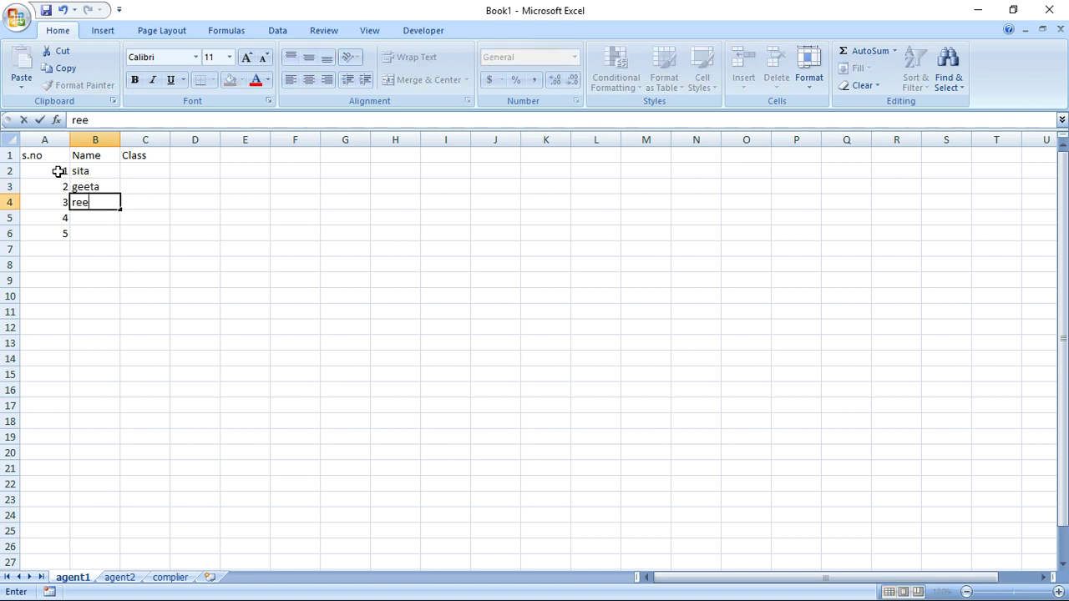
{"action": "type", "text": "na"}
{"action": "key", "text": "Return"}
{"action": "type", "text": "teena"}
{"action": "key", "text": "Return"}
{"action": "type", "text": "leena"}
{"action": "key", "text": "Return"}
- Enter the class values i, ii, iii, iv and v in cells C2:C6
{"action": "left_click", "coordinate": [141, 171]}
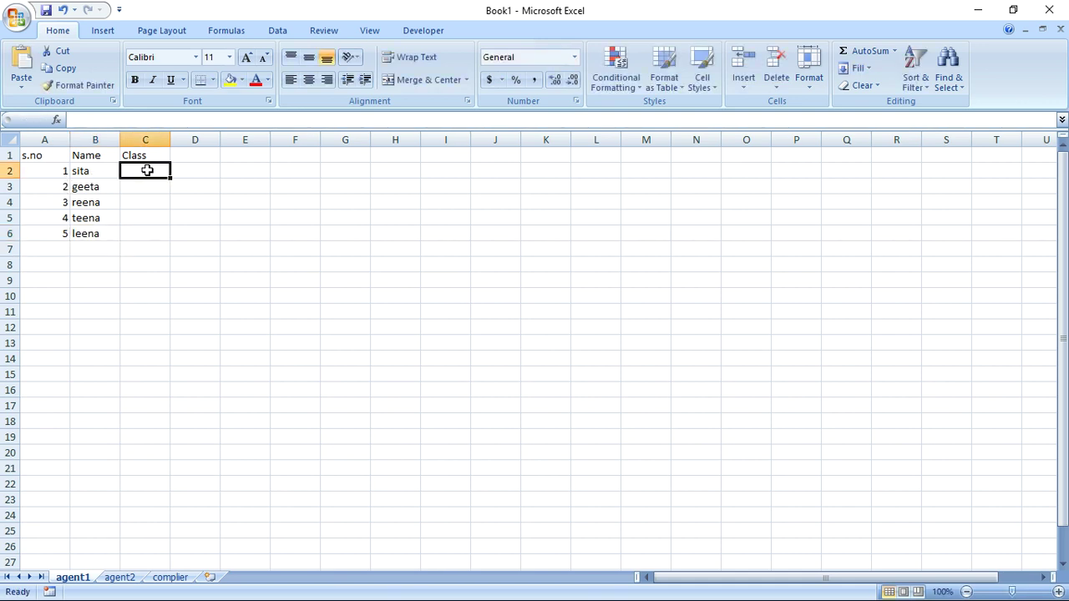
{"action": "type", "text": "i"}
{"action": "key", "text": "Return"}
{"action": "type", "text": "ii"}
{"action": "key", "text": "Return"}
{"action": "type", "text": "iii"}
{"action": "key", "text": "Return"}
{"action": "type", "text": "i"}
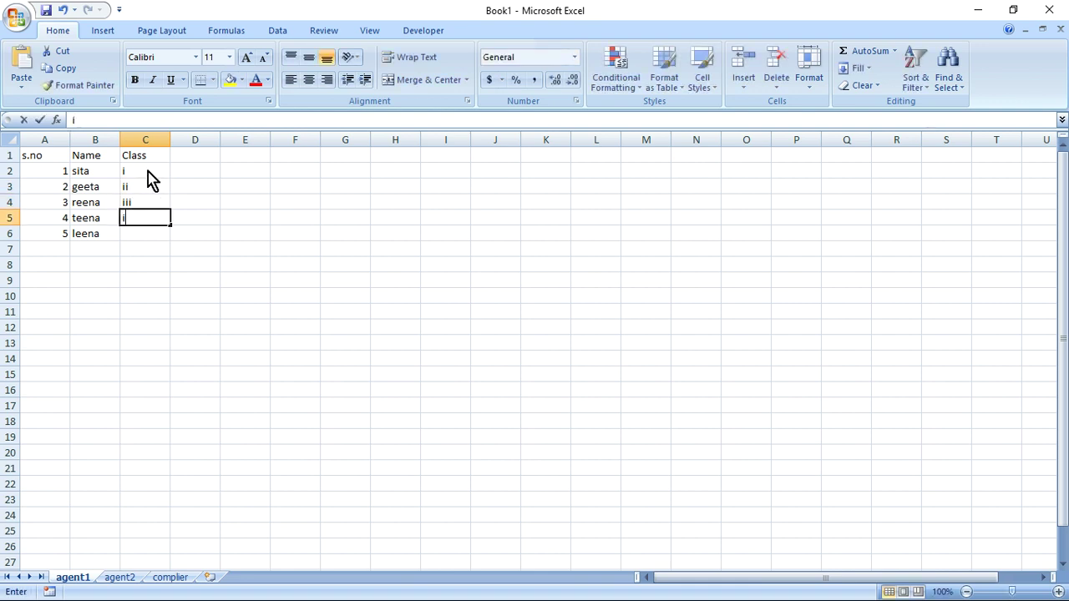
{"action": "type", "text": "v"}
{"action": "key", "text": "Return"}
{"action": "type", "text": "v"}
{"action": "key", "text": "Return"}
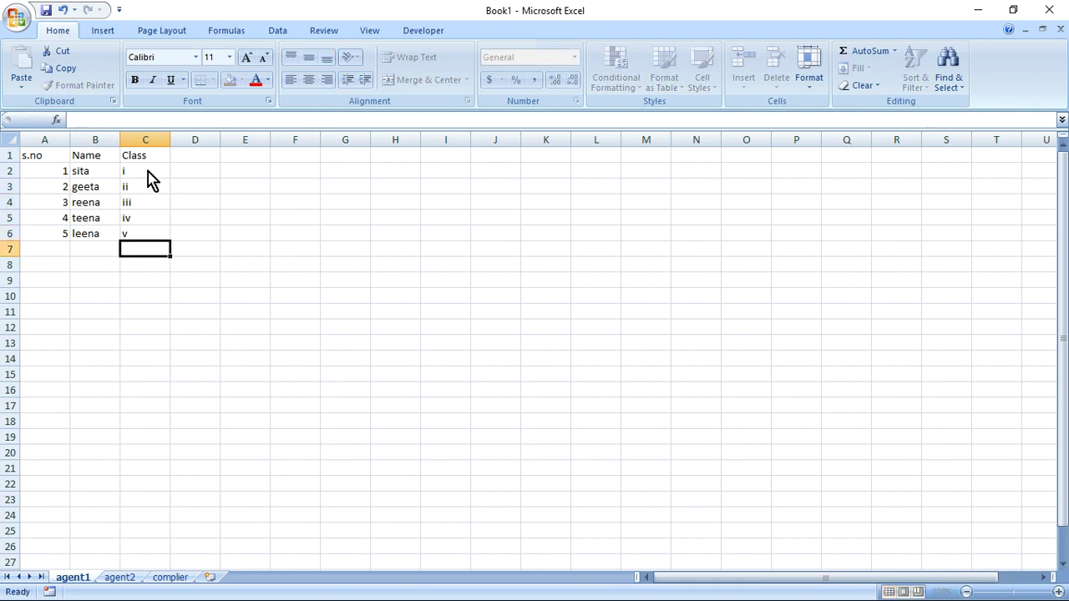
- Copy the table A1:C6 from agent1 and paste it at A1 of the agent2 sheet
{"action": "left_click_drag", "start_coordinate": [58, 160], "coordinate": [141, 231]}
{"action": "key", "text": "ctrl+c"}
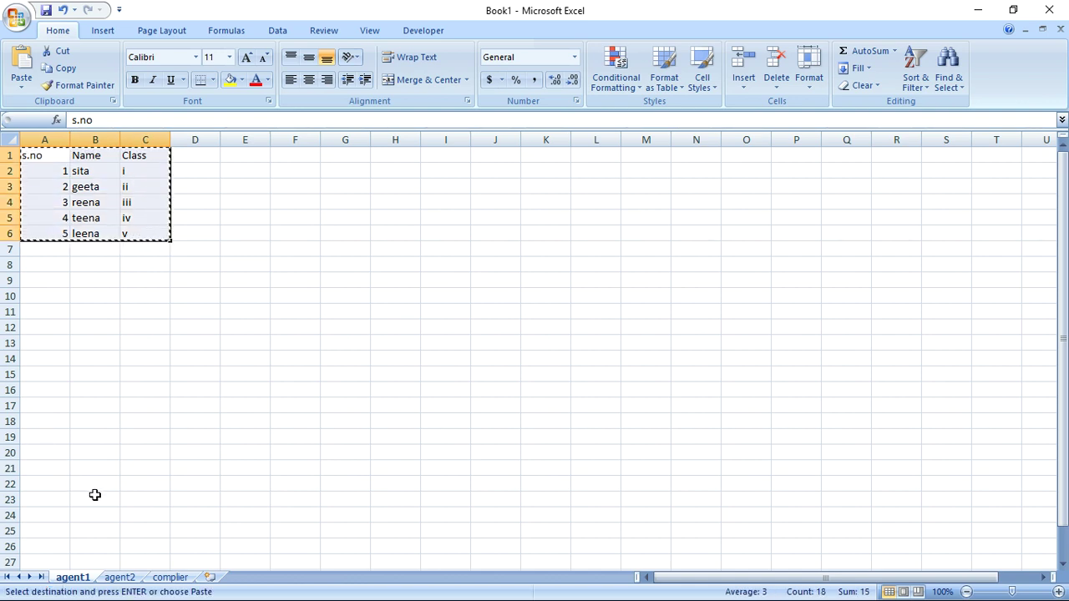
{"action": "left_click", "coordinate": [129, 578]}
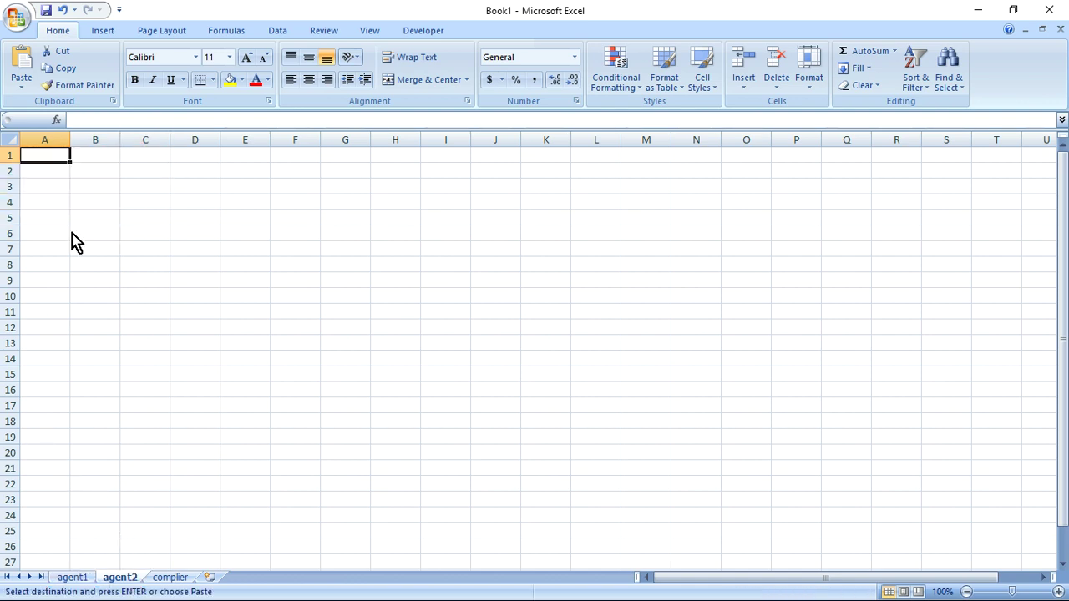
{"action": "key", "text": "ctrl+v"}
- Replace the five entries in B2:B6 of agent2 with different sample first names
{"action": "left_click", "coordinate": [97, 170]}
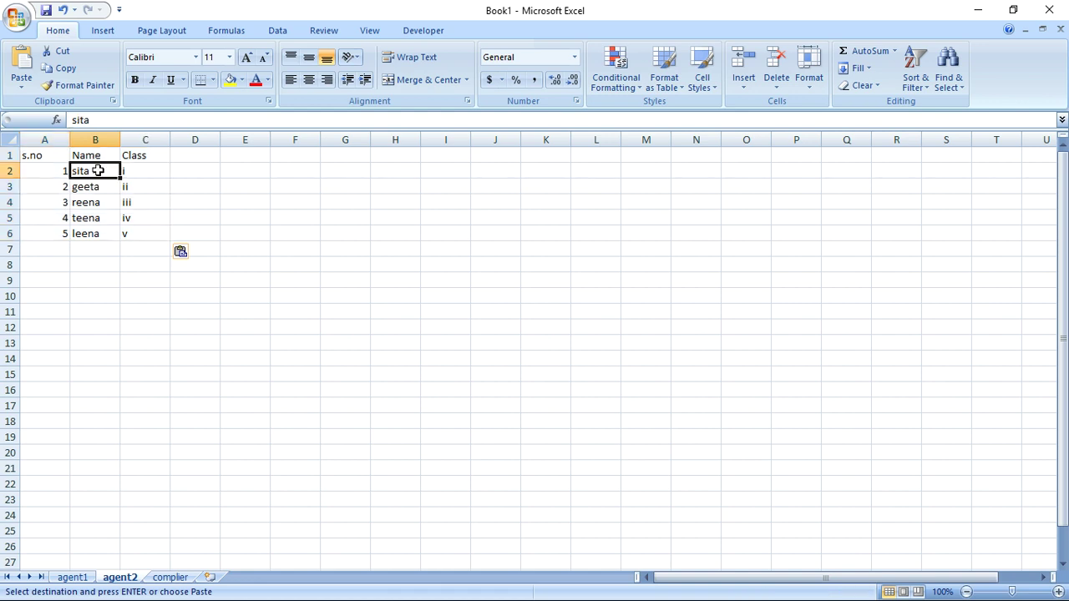
{"action": "type", "text": "rahul"}
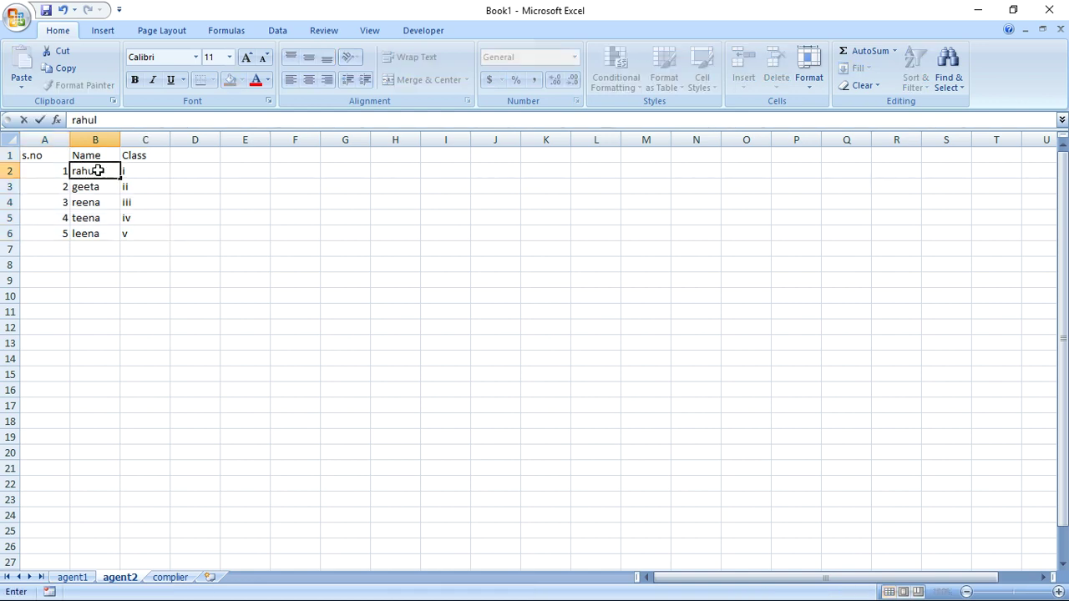
{"action": "left_click", "coordinate": [103, 184]}
{"action": "type", "text": "sohal"}
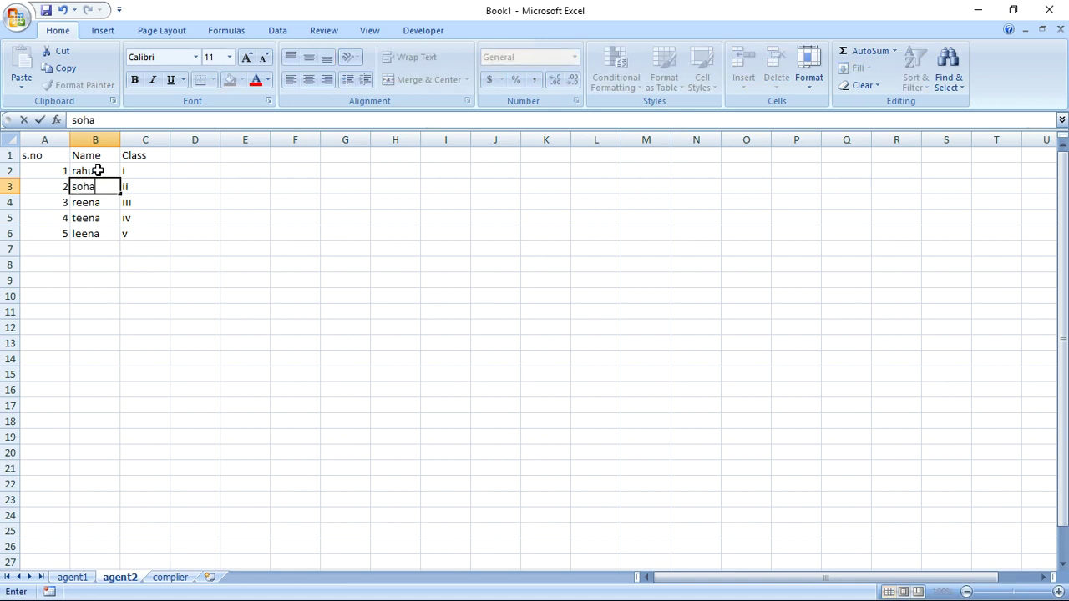
{"action": "key", "text": "Return"}
{"action": "left_click", "coordinate": [106, 187]}
{"action": "double_click", "coordinate": [106, 188]}
{"action": "key", "text": "BackSpace"}
{"action": "type", "text": "n"}
{"action": "key", "text": "Return"}
{"action": "type", "text": "mohan"}
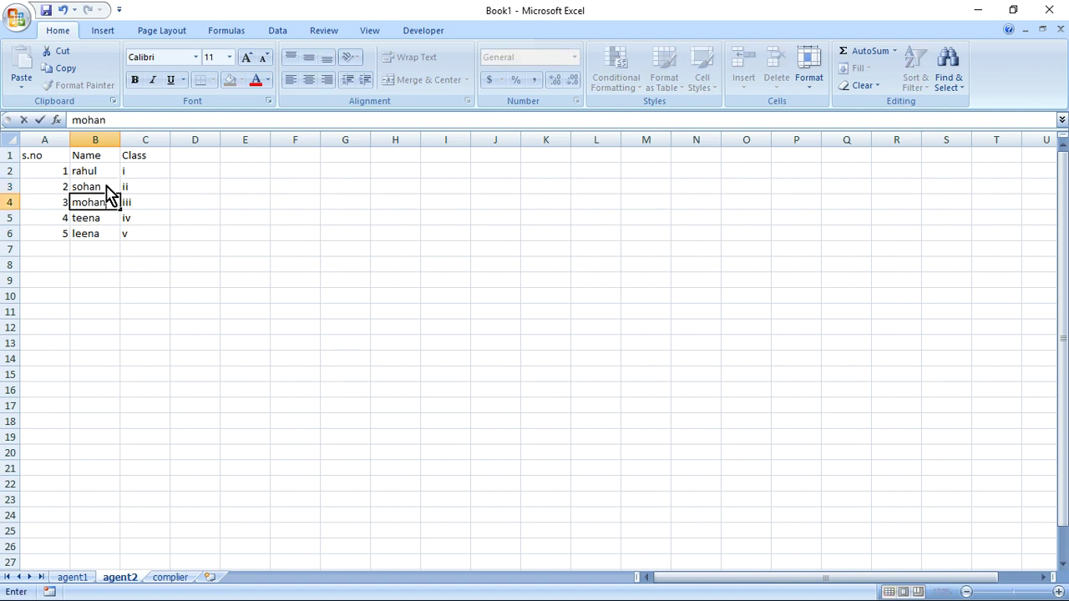
{"action": "key", "text": "Return"}
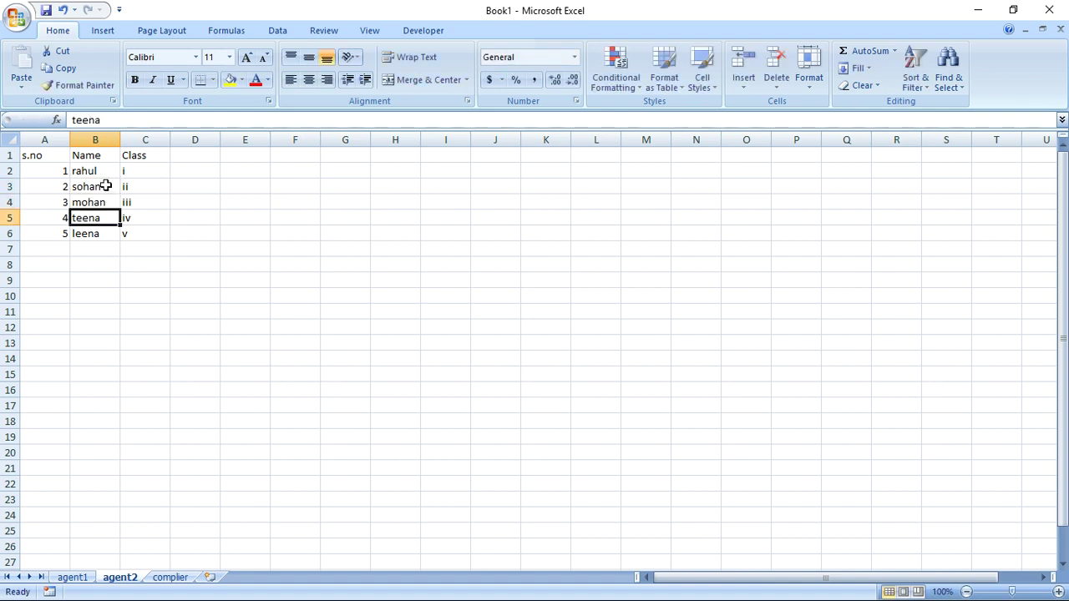
{"action": "type", "text": "rohan"}
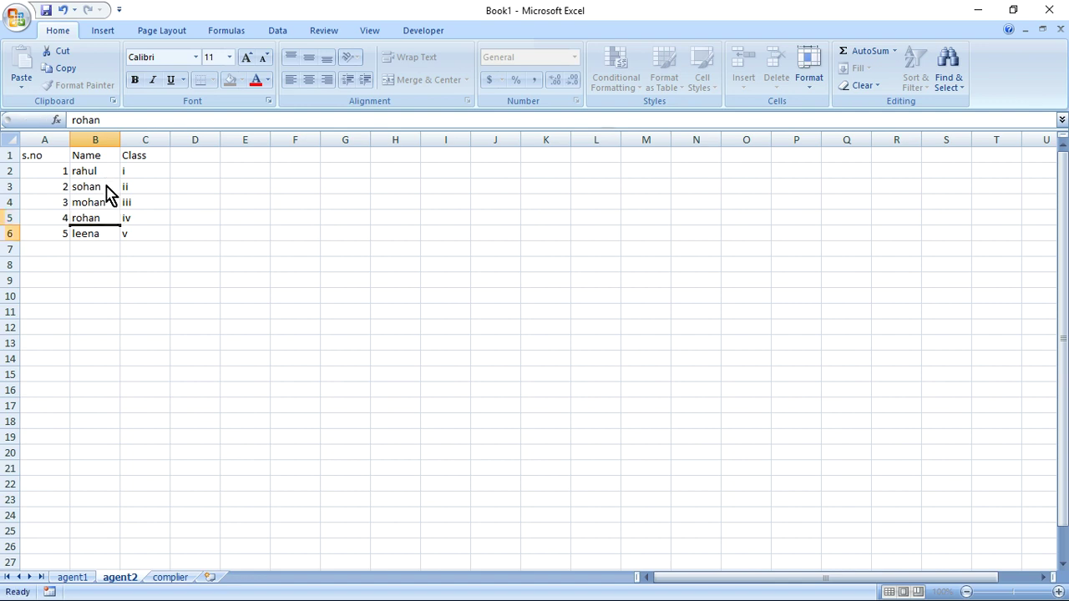
{"action": "key", "text": "Return"}
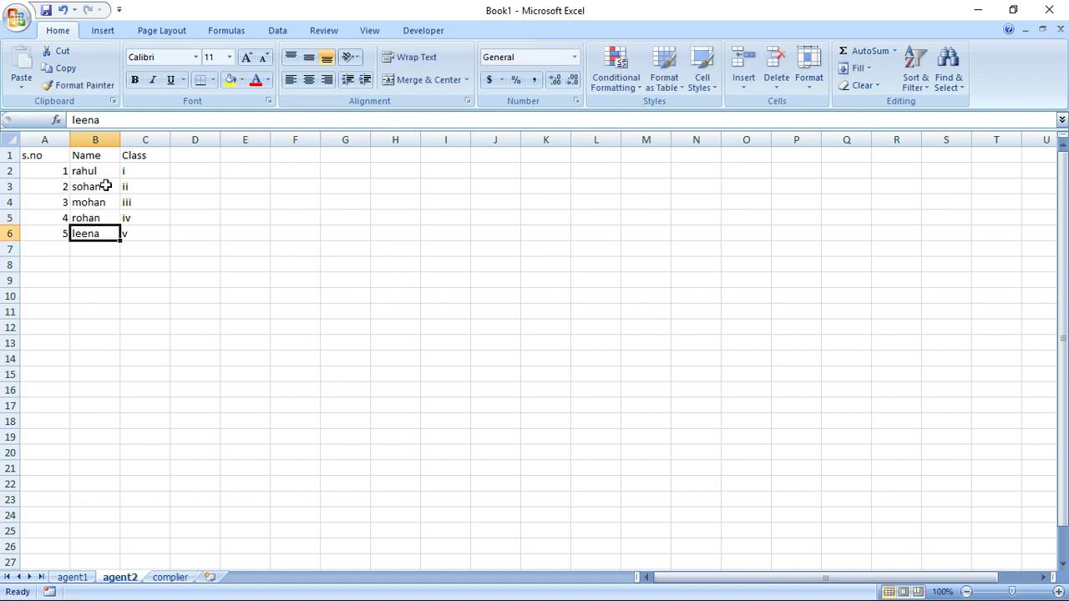
{"action": "type", "text": "deepak"}
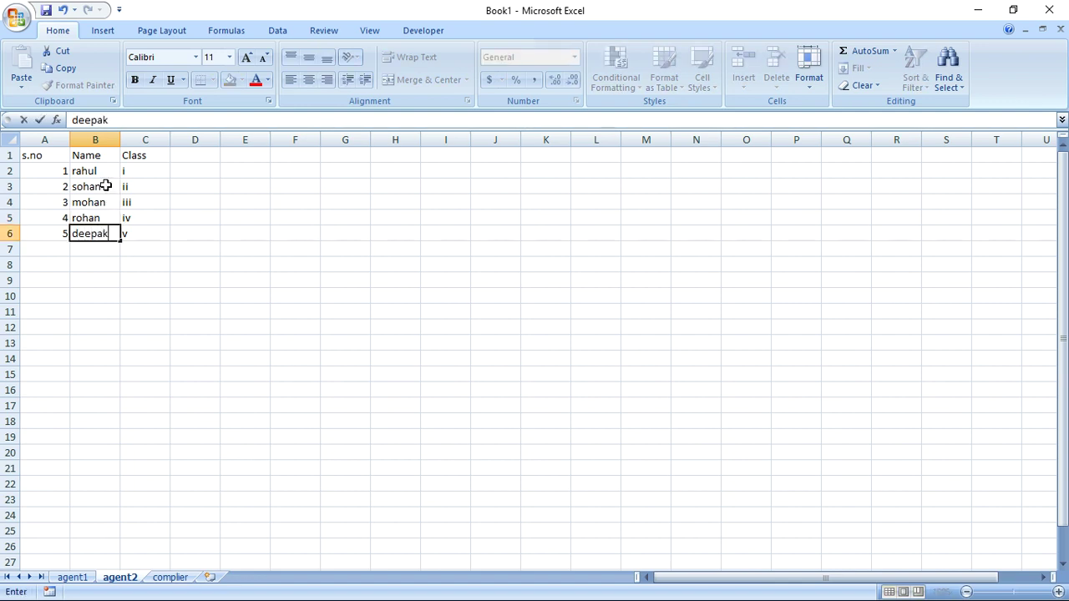
{"action": "key", "text": "Tab"}
- Replace the class values in C2:C4 of agent2 with x, xii and vi
{"action": "key", "text": "Up"}
{"action": "key", "text": "Up"}
{"action": "key", "text": "Up"}
{"action": "key", "text": "Up"}
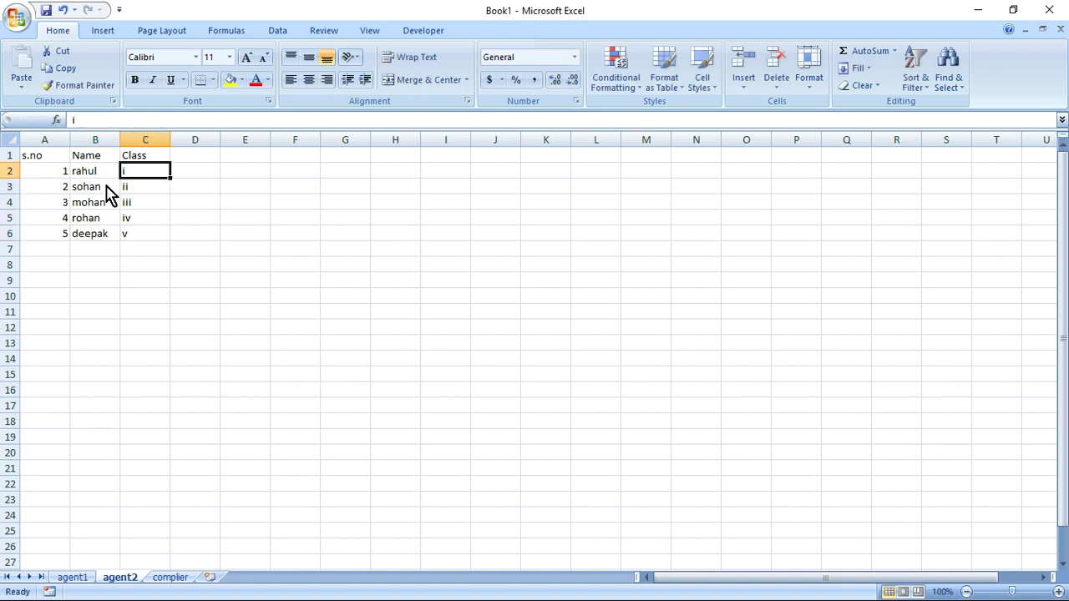
{"action": "type", "text": "x"}
{"action": "key", "text": "Return"}
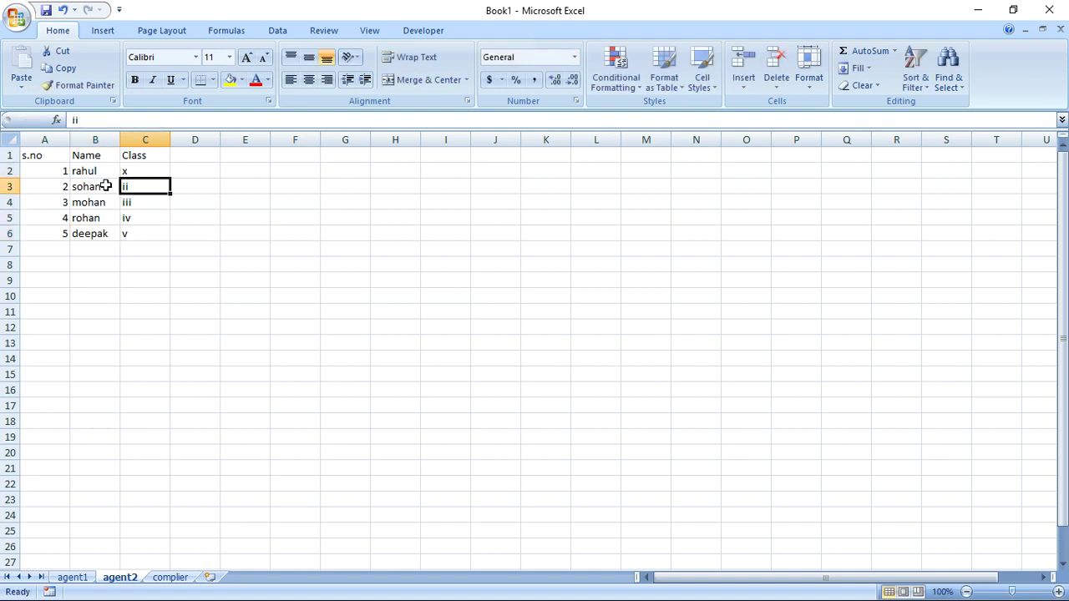
{"action": "type", "text": "xii"}
{"action": "key", "text": "Return"}
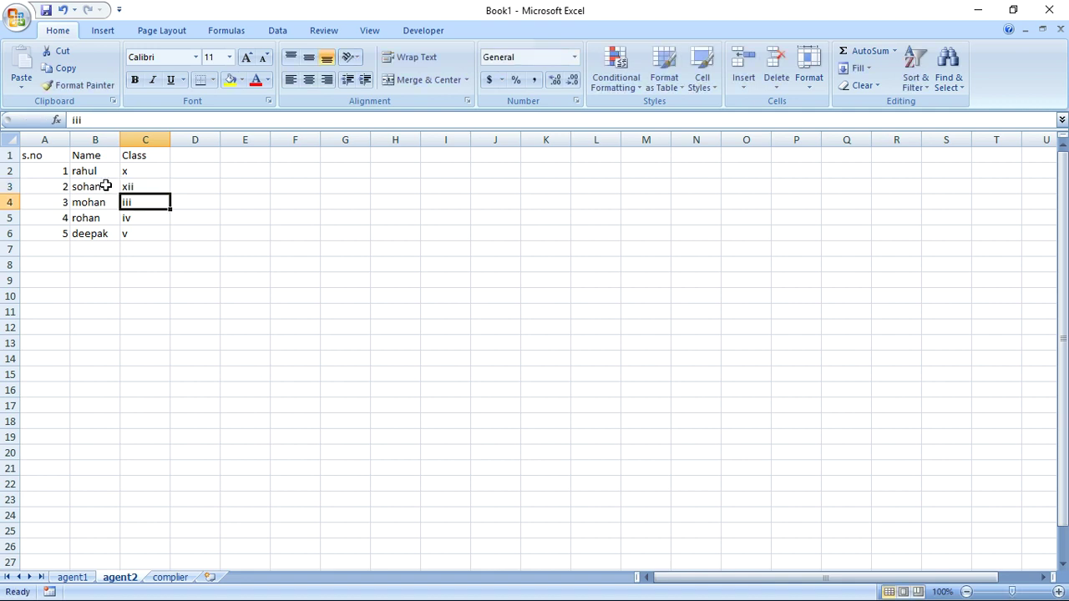
{"action": "type", "text": "iv"}
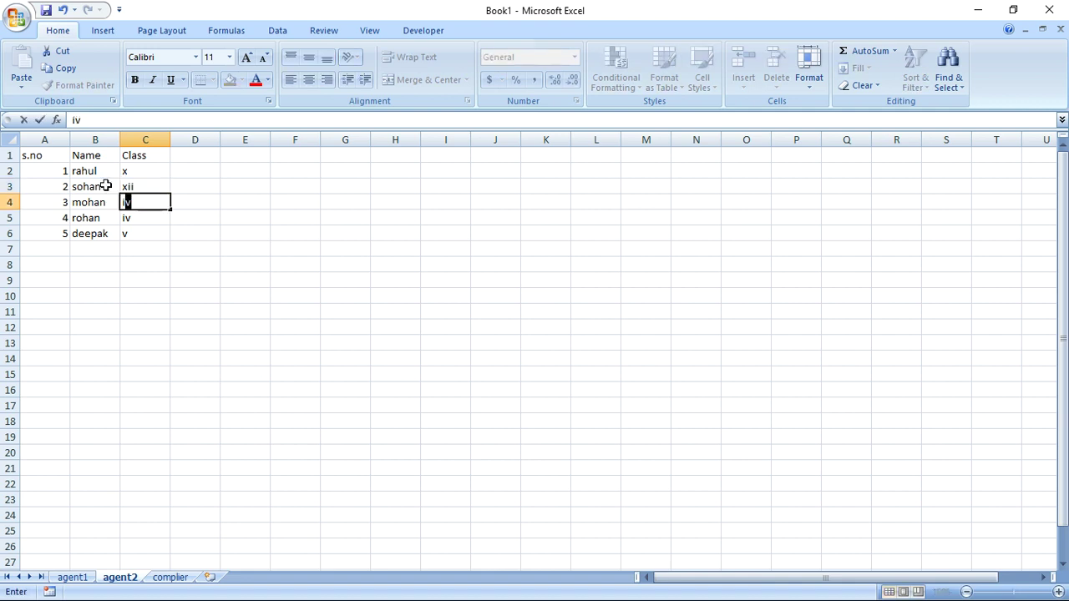
{"action": "key", "text": "Return"}
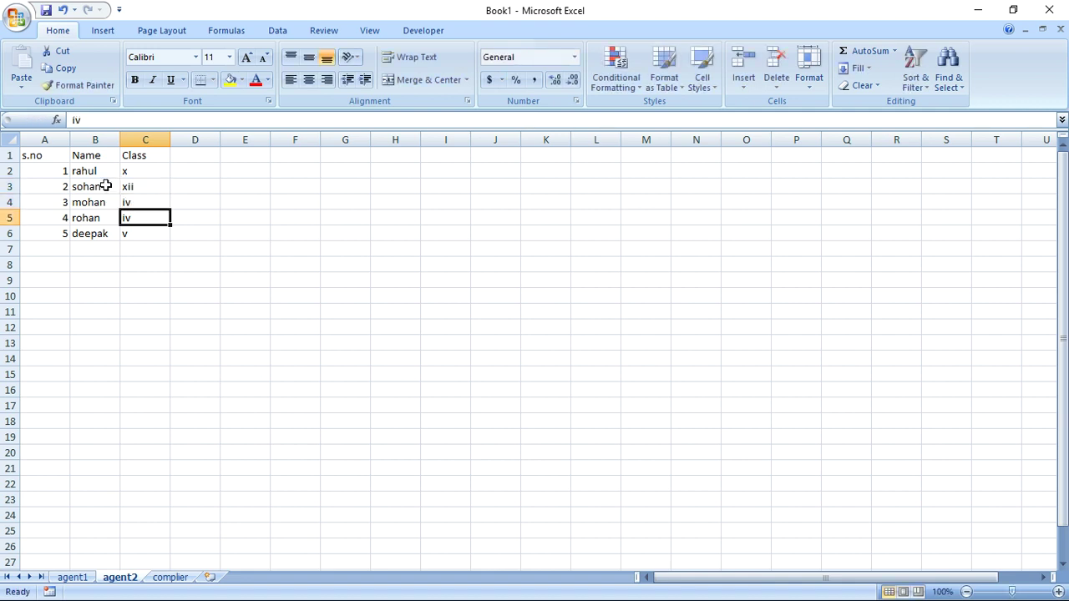
{"action": "key", "text": "Up"}
{"action": "type", "text": "vi"}
{"action": "key", "text": "Return"}
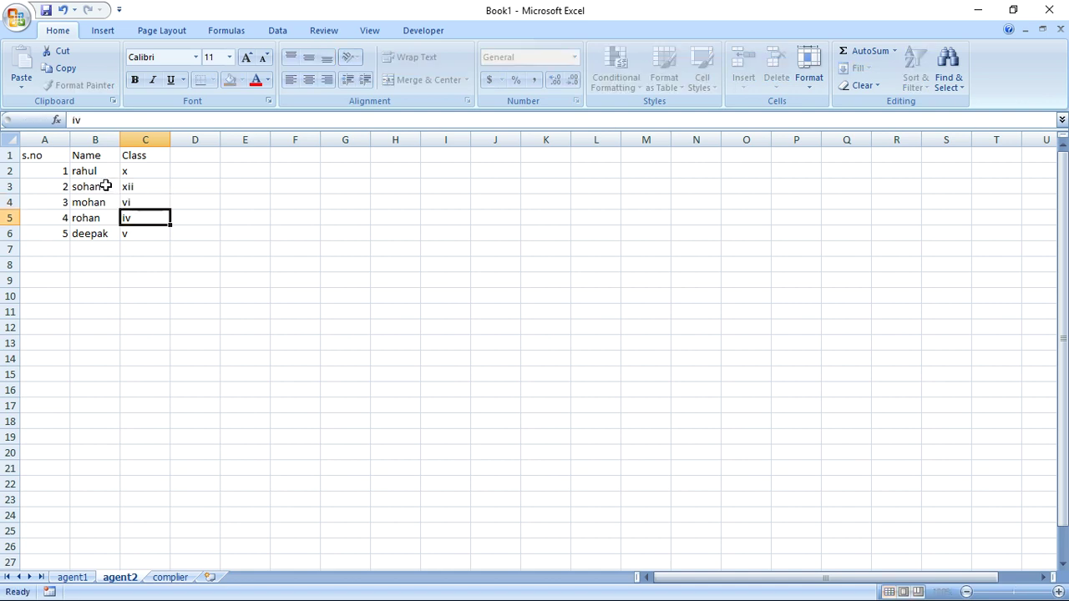
- Replace the class values in C5 and C6 of agent2 with vii and xi
{"action": "type", "text": "v"}
{"action": "key", "text": "Return"}
{"action": "key", "text": "Up"}
{"action": "type", "text": "vii"}
{"action": "key", "text": "Return"}
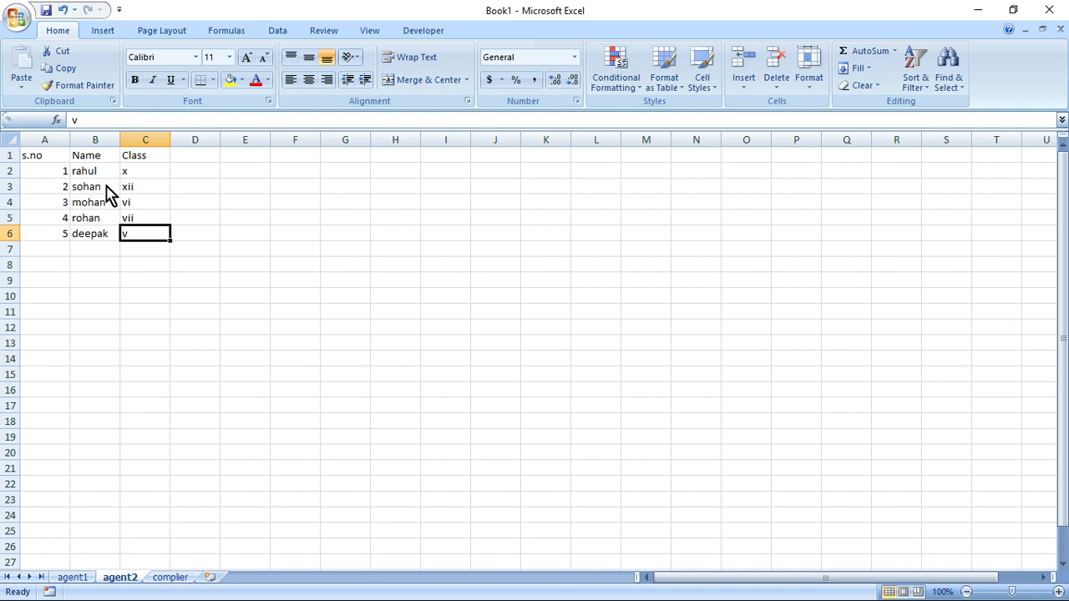
{"action": "type", "text": "xii"}
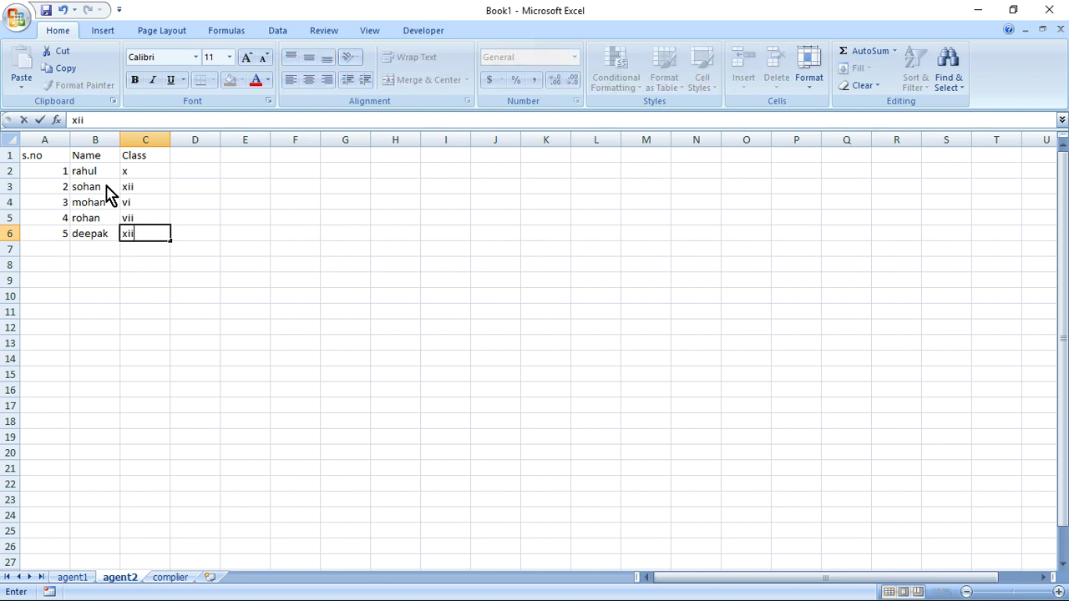
{"action": "key", "text": "BackSpace"}
{"action": "key", "text": "Return"}
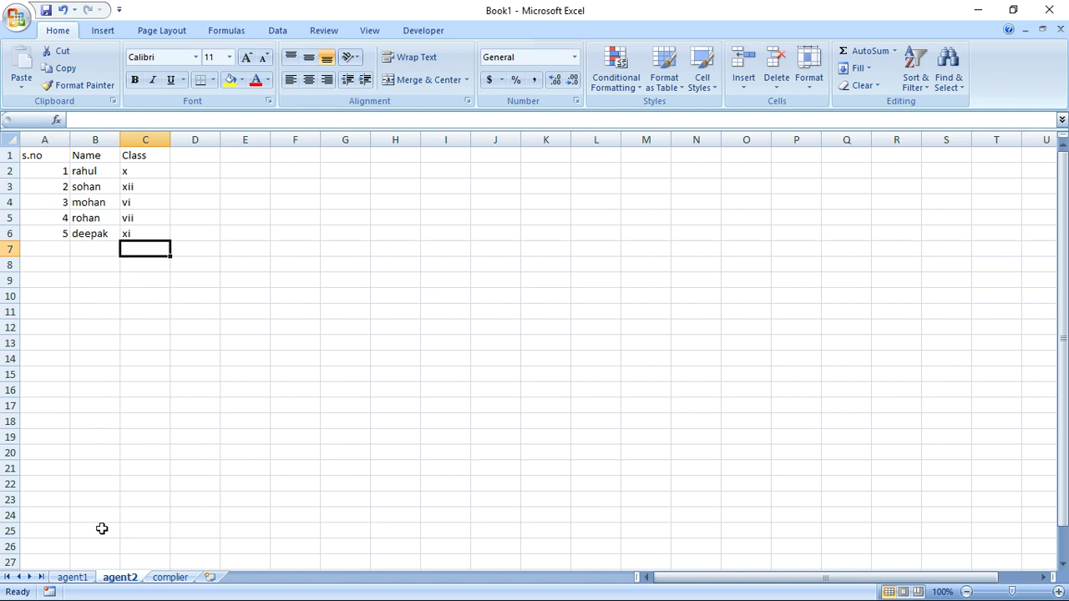
{"action": "left_click", "coordinate": [73, 577]}
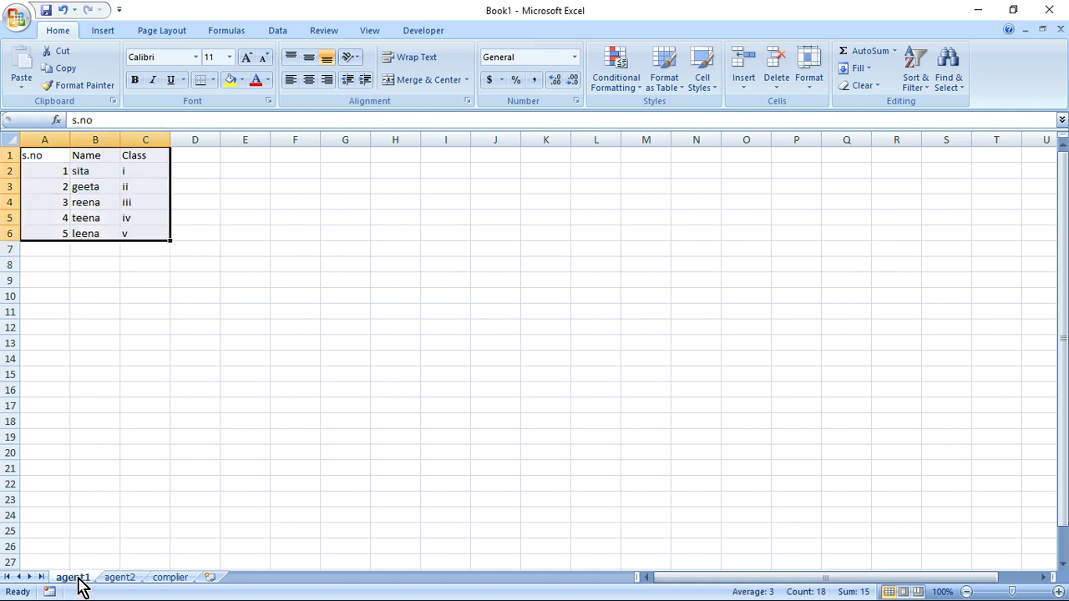
{"action": "left_click", "coordinate": [119, 577]}
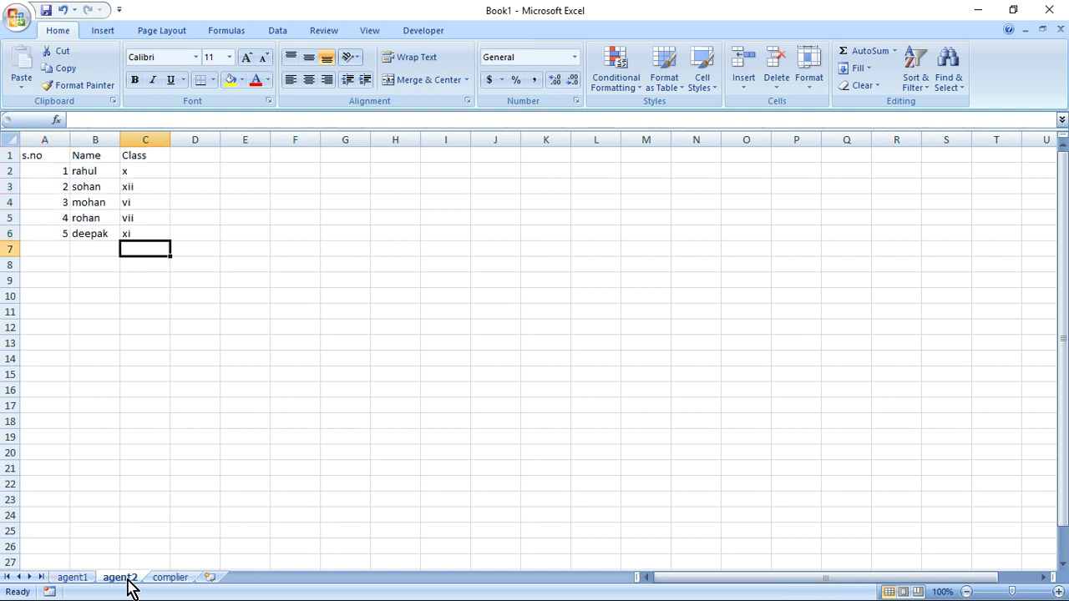
{"action": "left_click", "coordinate": [174, 582]}
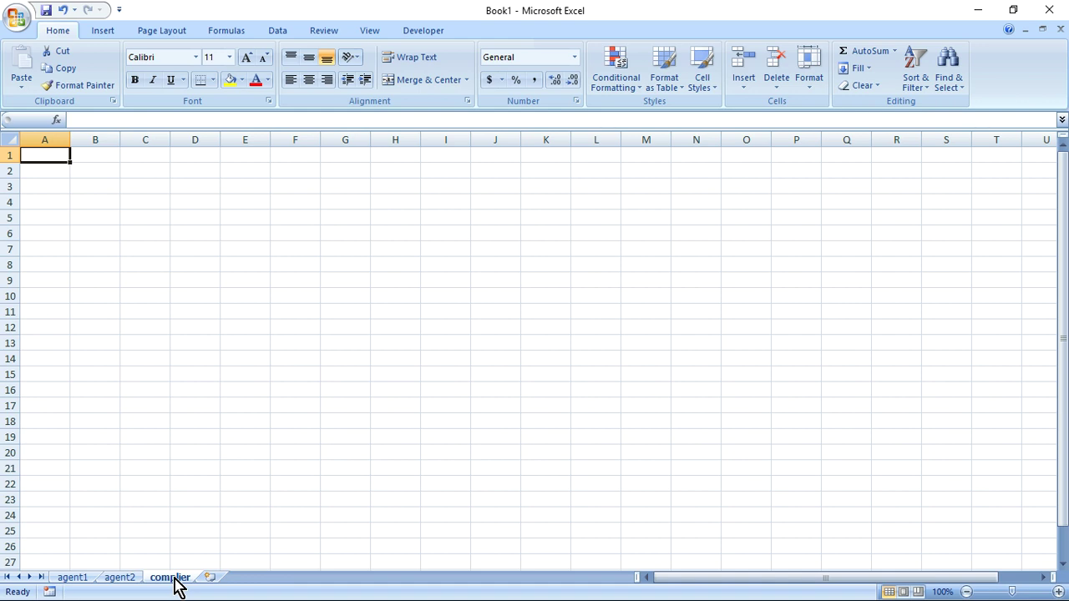
{"action": "key", "text": "alt+Tab"}
- Copy the header row A1:C1 from agent2 and paste it at A1 of the complier sheet
{"action": "left_click", "coordinate": [121, 578]}
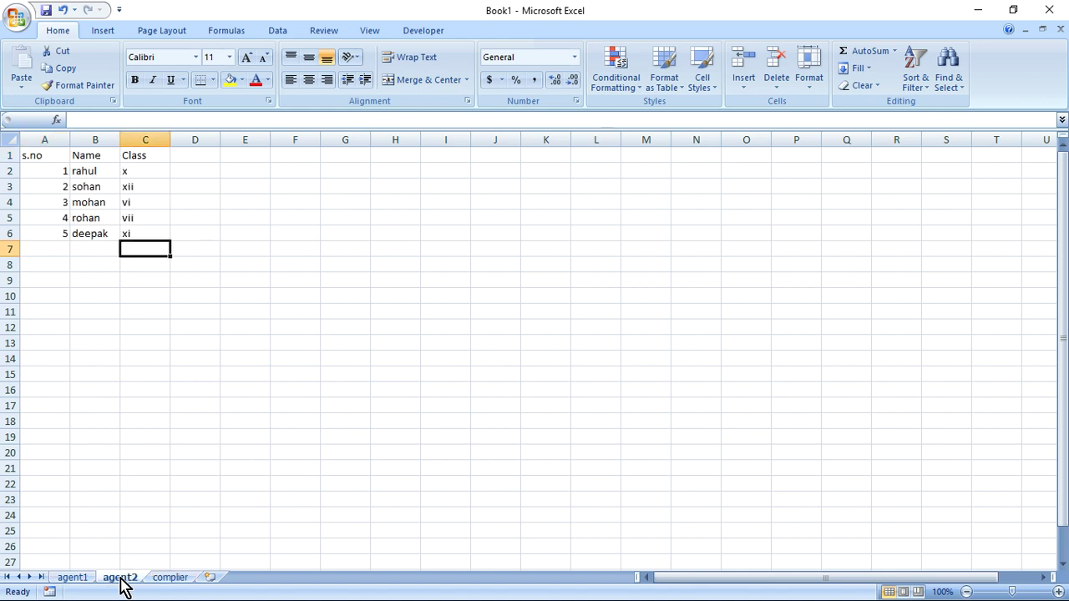
{"action": "left_click_drag", "start_coordinate": [46, 154], "coordinate": [139, 153]}
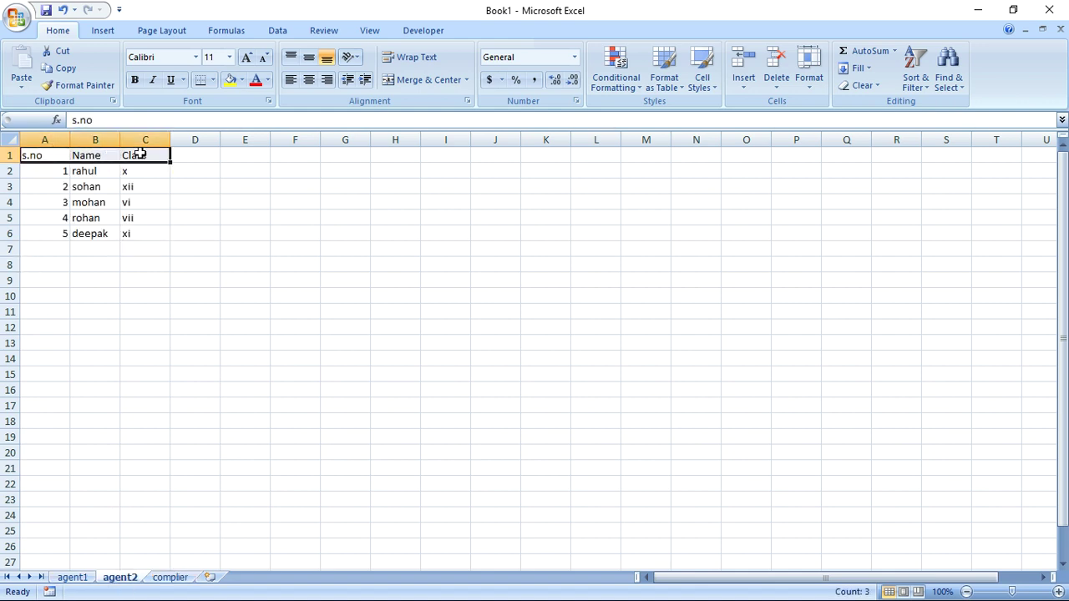
{"action": "key", "text": "ctrl+c"}
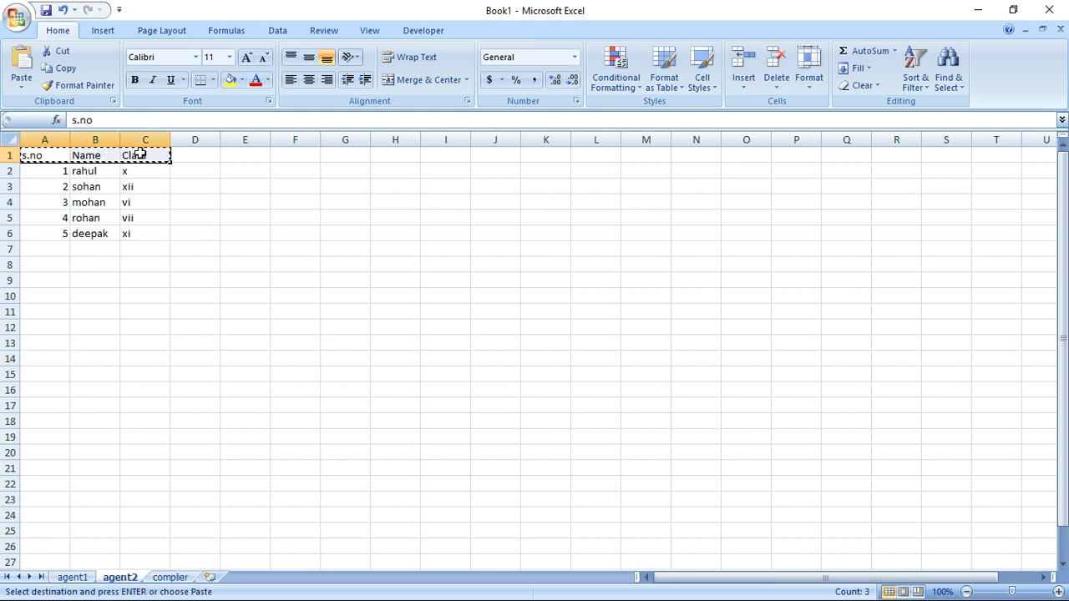
{"action": "left_click", "coordinate": [170, 577]}
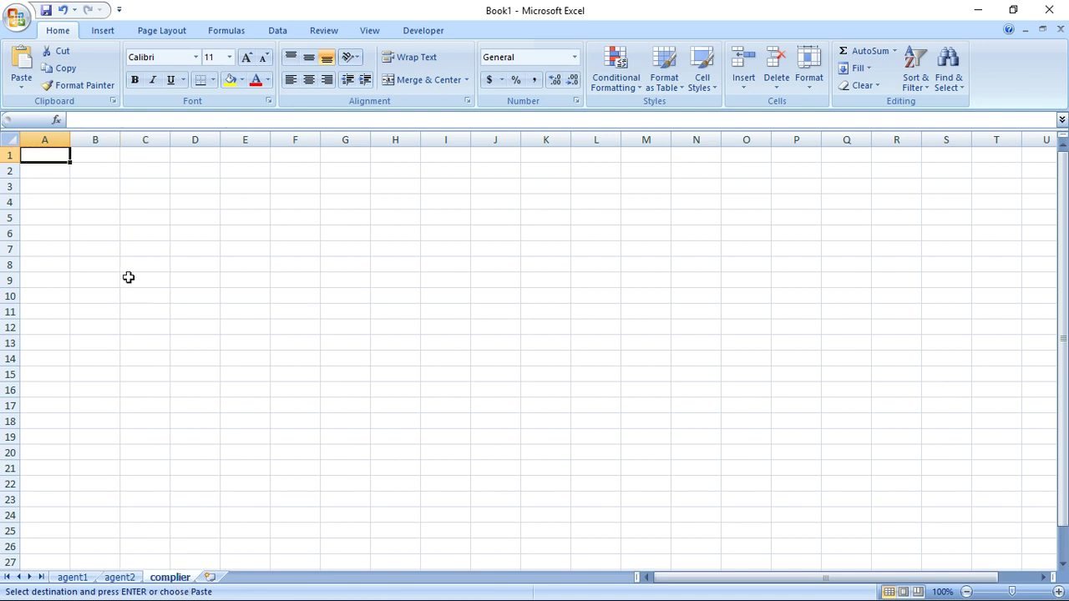
{"action": "key", "text": "ctrl+v"}
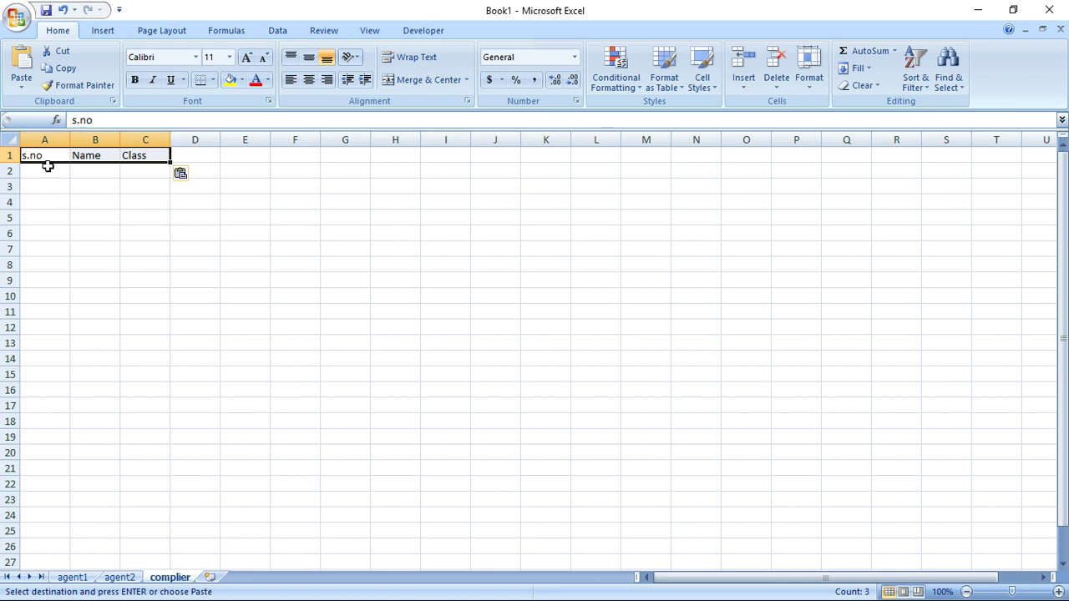
- Examine the data rows under the headers on agent1 and agent2 and their destination on complier, and switch to the VBA code slide
{"action": "left_click", "coordinate": [73, 577]}
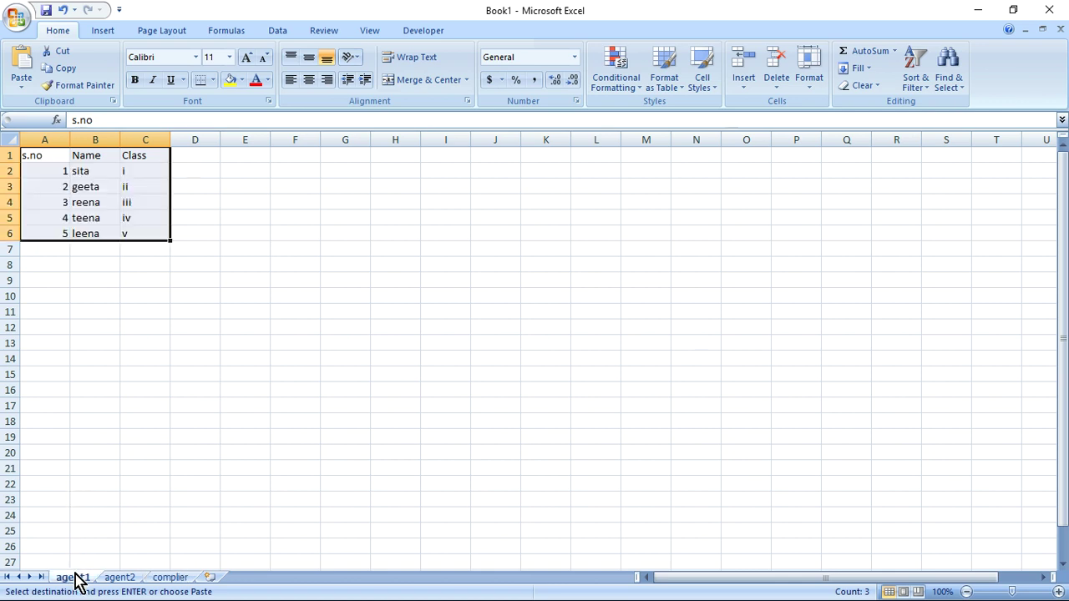
{"action": "left_click_drag", "start_coordinate": [41, 172], "coordinate": [132, 237]}
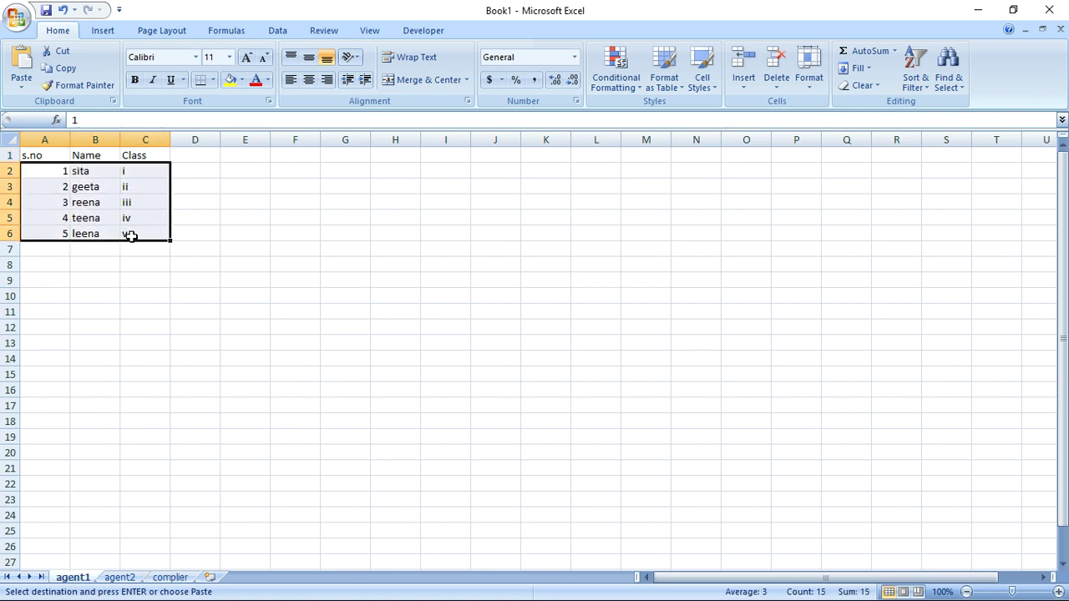
{"action": "left_click", "coordinate": [184, 580]}
{"action": "left_click", "coordinate": [124, 580]}
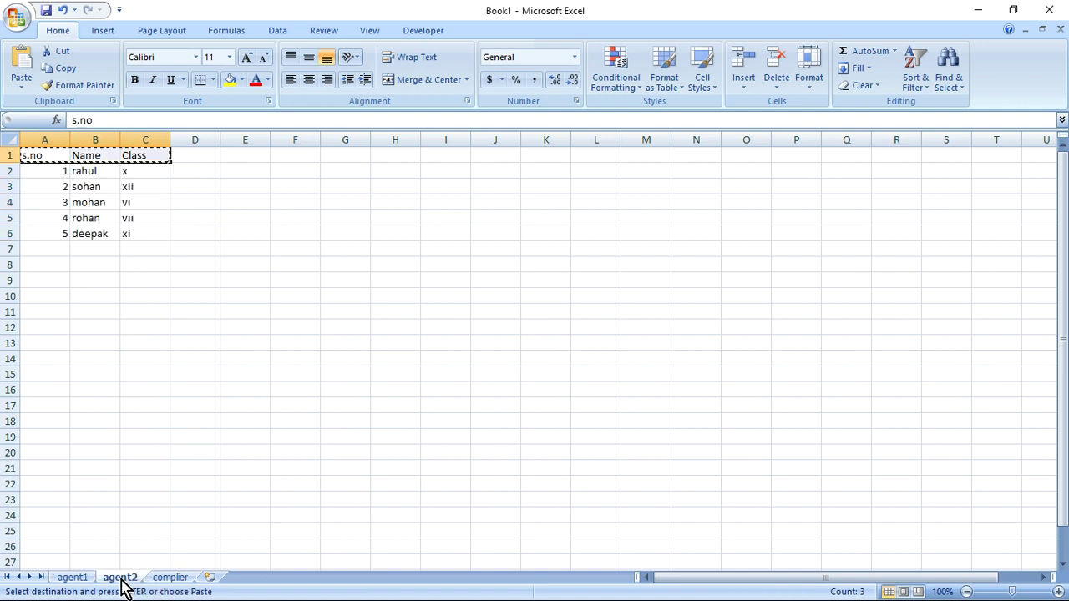
{"action": "left_click_drag", "start_coordinate": [48, 173], "coordinate": [151, 247]}
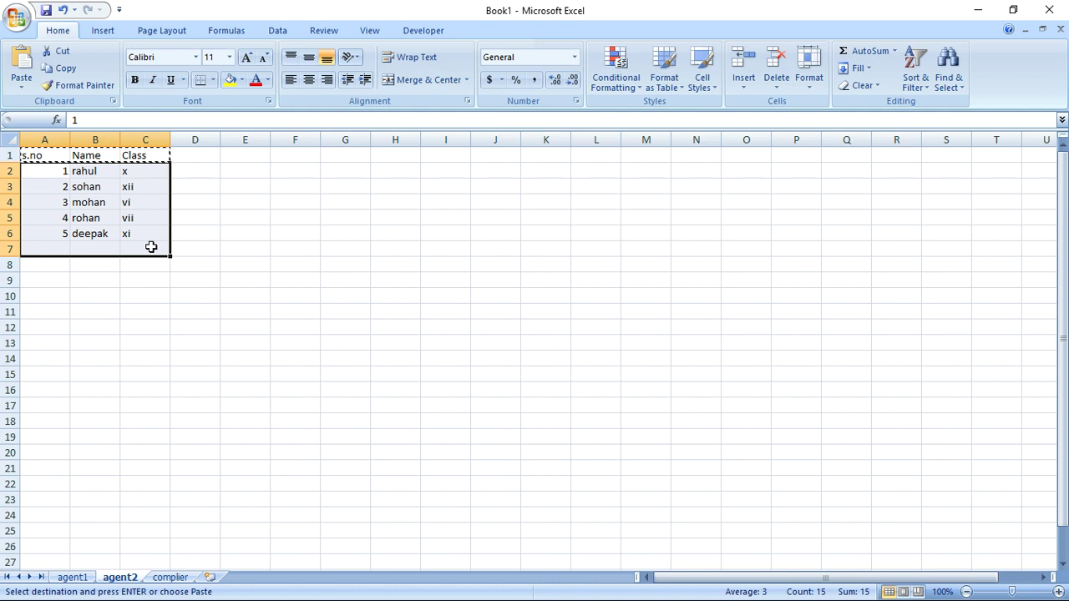
{"action": "left_click", "coordinate": [177, 578]}
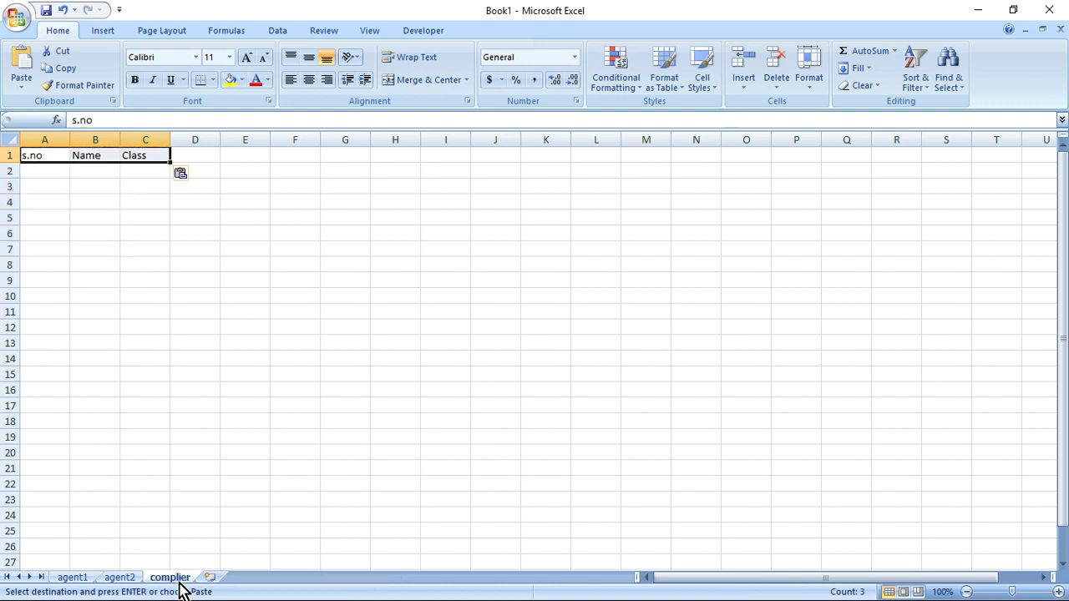
{"action": "left_click", "coordinate": [38, 174]}
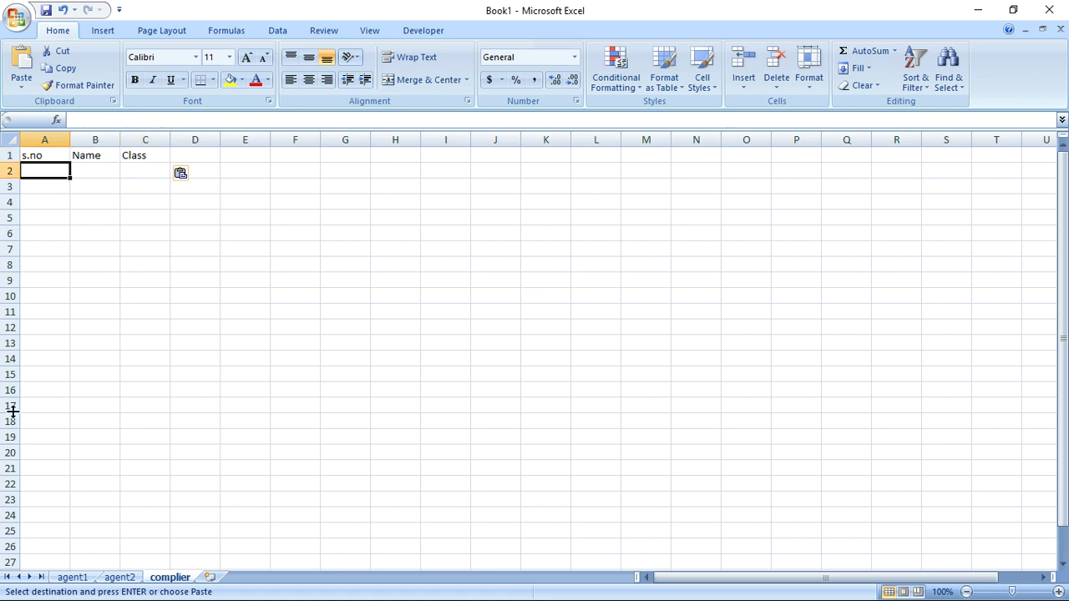
{"action": "left_click", "coordinate": [79, 578]}
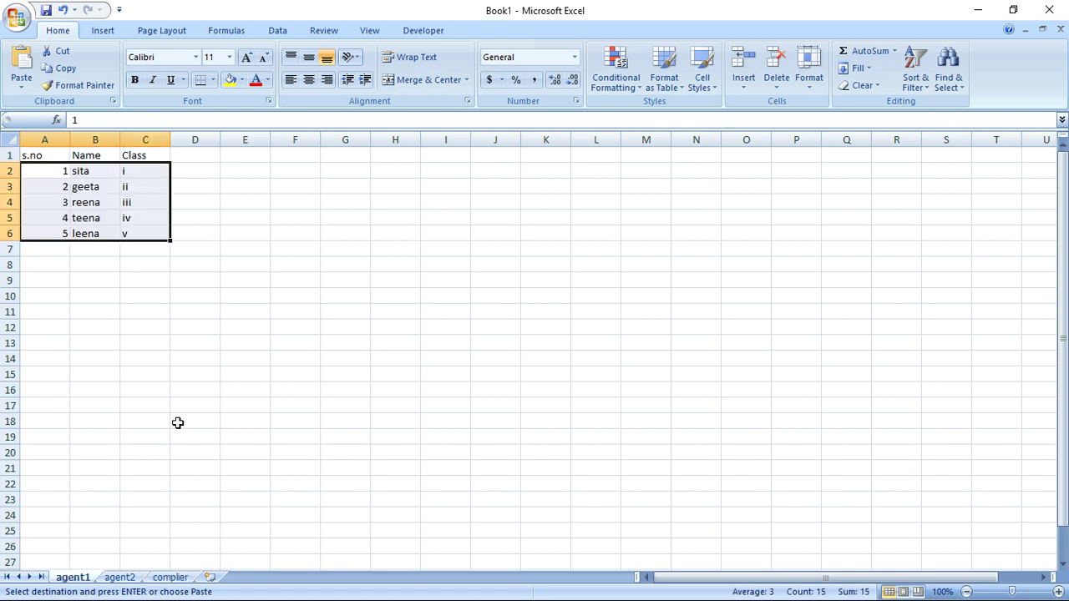
{"action": "left_click", "coordinate": [169, 577]}
{"action": "left_click", "coordinate": [119, 577]}
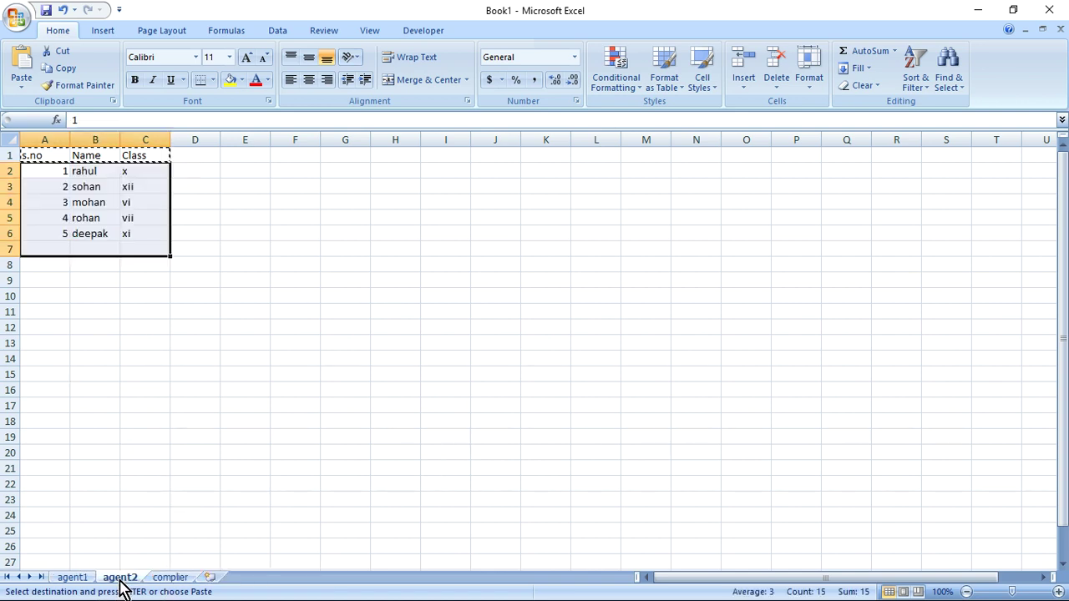
{"action": "left_click", "coordinate": [176, 578]}
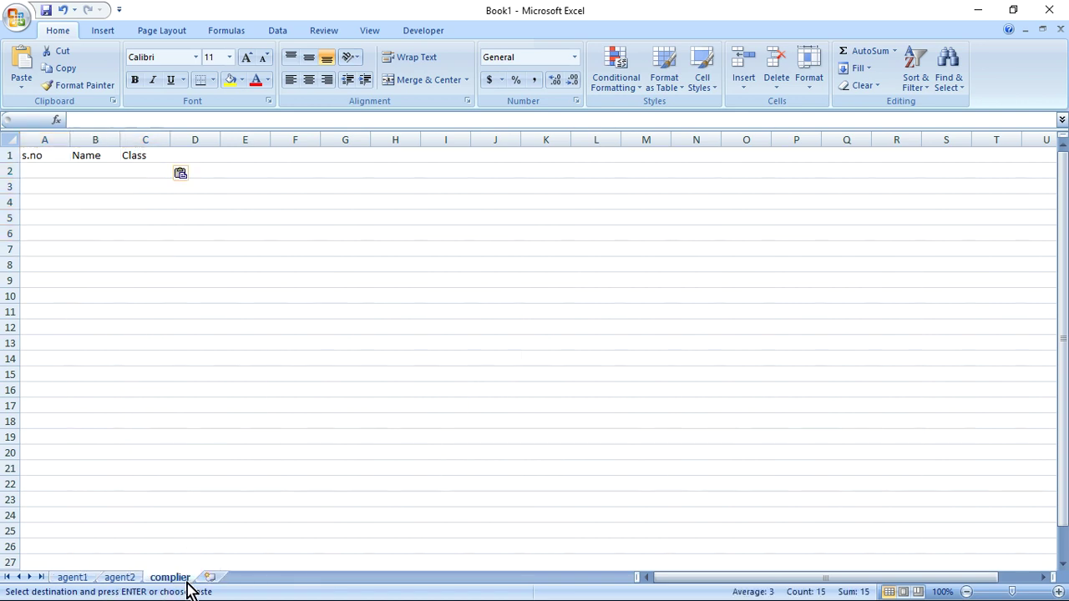
{"action": "left_click_drag", "start_coordinate": [40, 219], "coordinate": [156, 224]}
{"action": "left_click", "coordinate": [52, 237]}
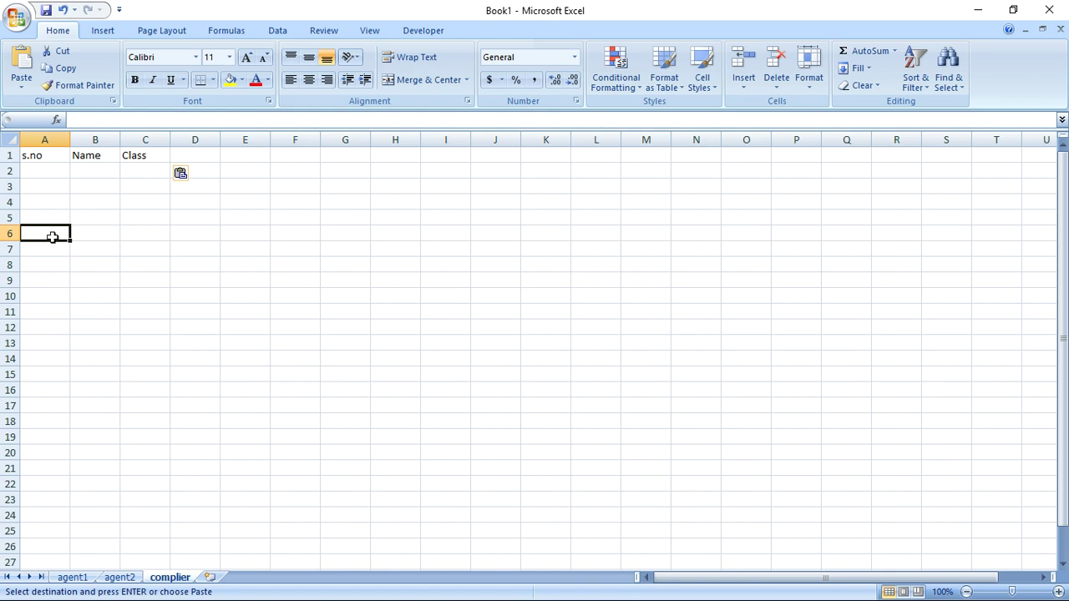
{"action": "key", "text": "alt+Tab"}
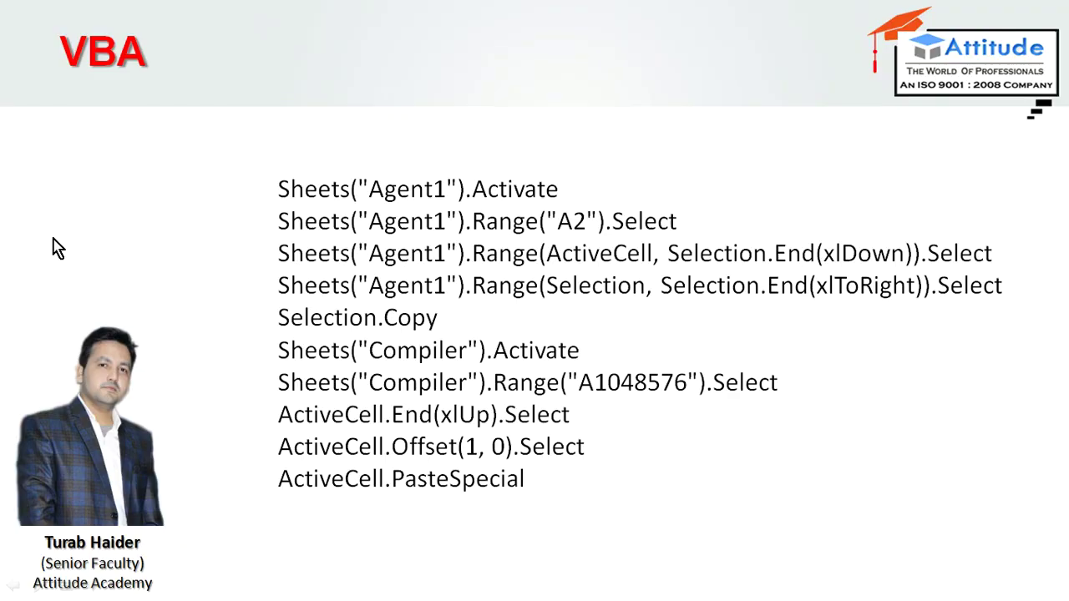